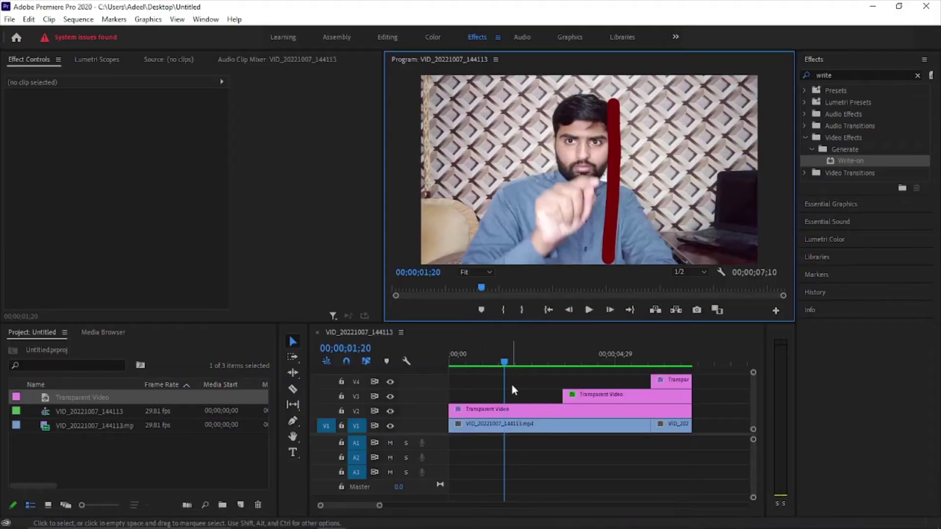
Rewind the sequence to its start to preview the finished dark red H full screen
click(511, 384)
key(Home)
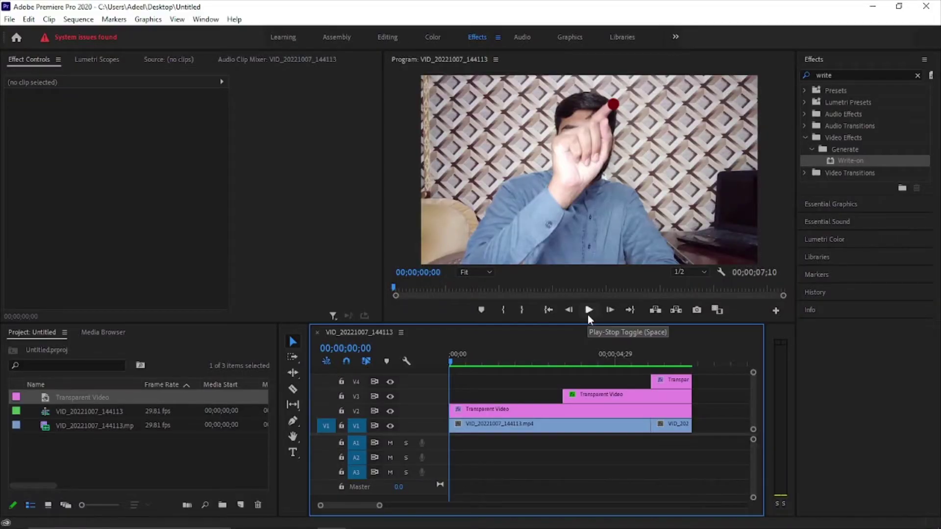
Leave full-screen playback and select the webcam clip on V1, then the Transparent Video clip on V2
click(587, 315)
click(513, 426)
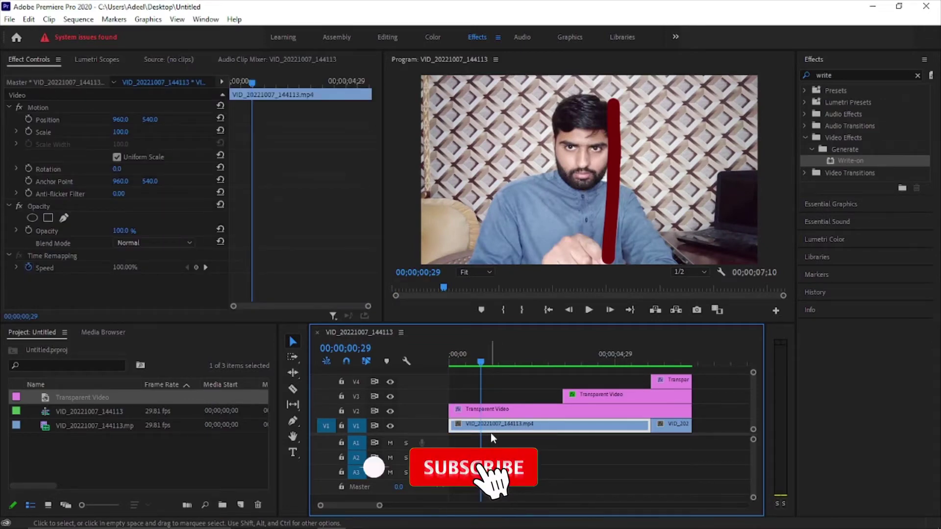
click(665, 424)
click(590, 425)
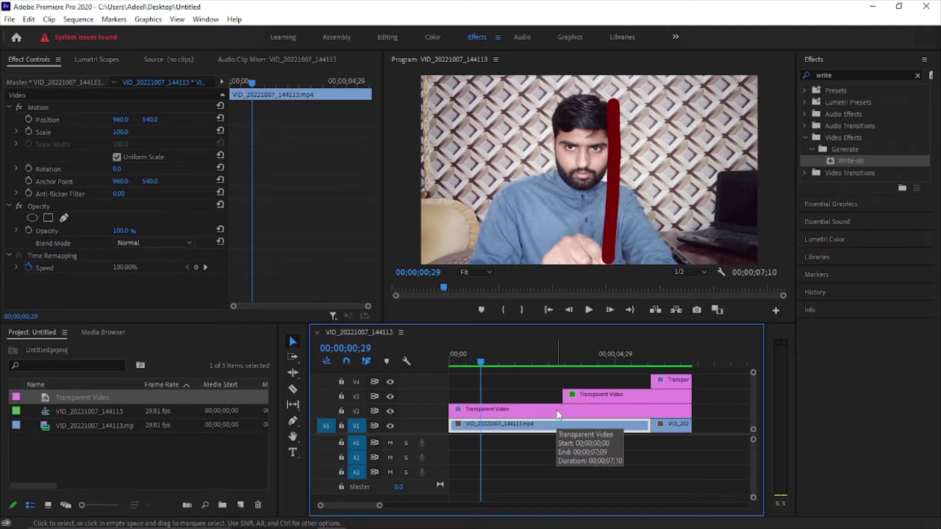
click(529, 414)
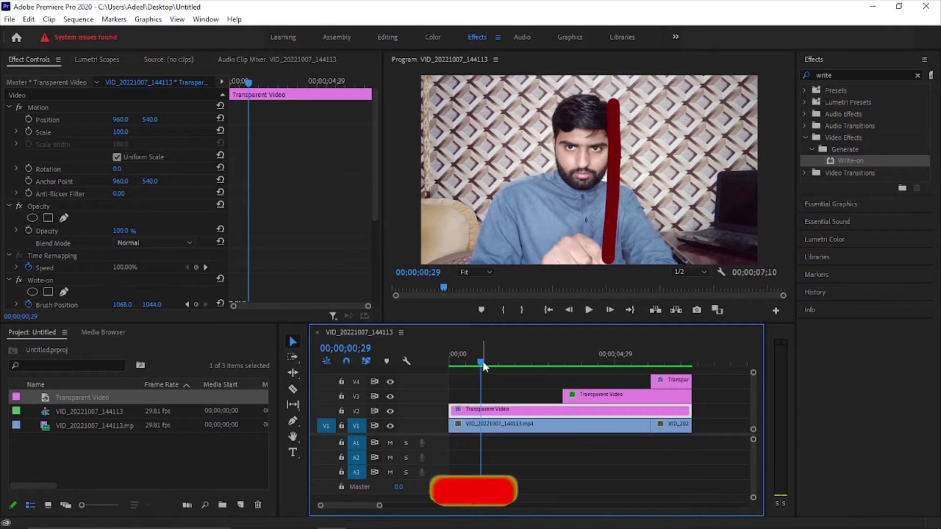
Rewind the playhead to 00;00;00;00 and dismiss the New Item list
drag(480, 365, 416, 377)
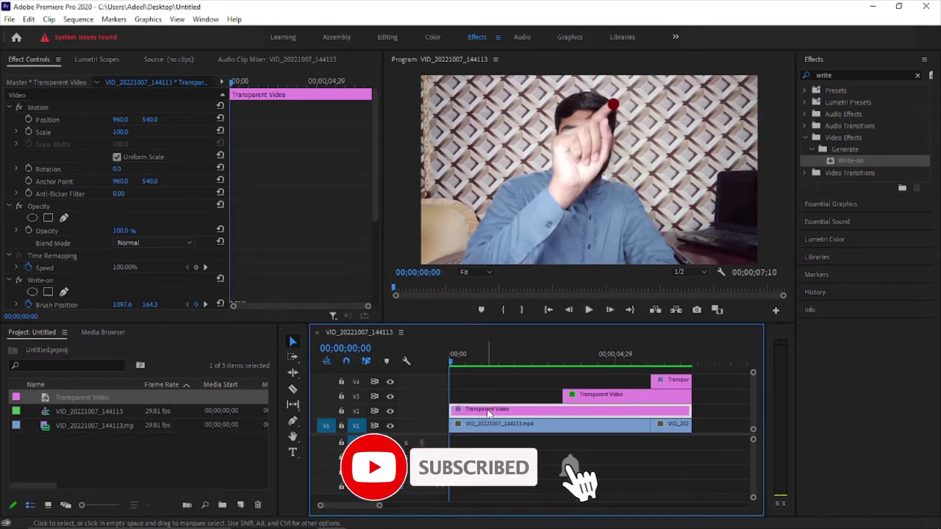
click(240, 505)
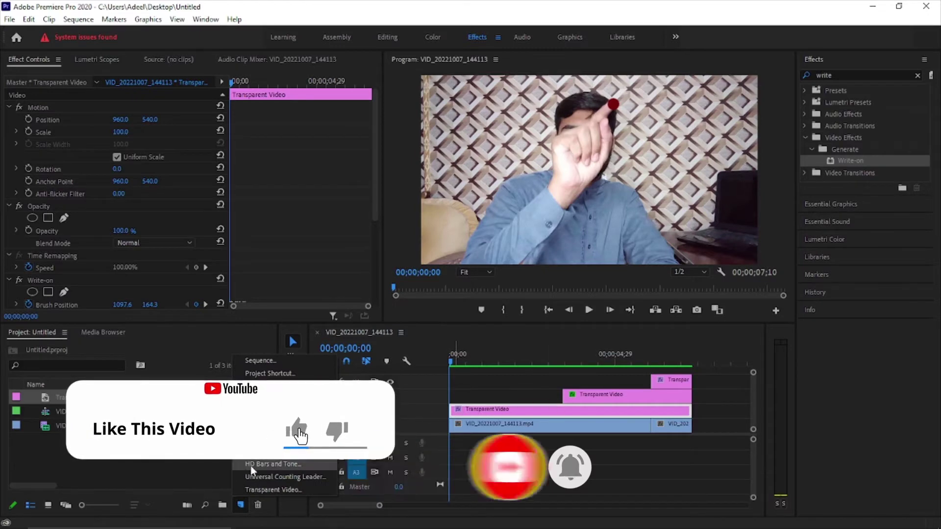
click(191, 469)
click(191, 470)
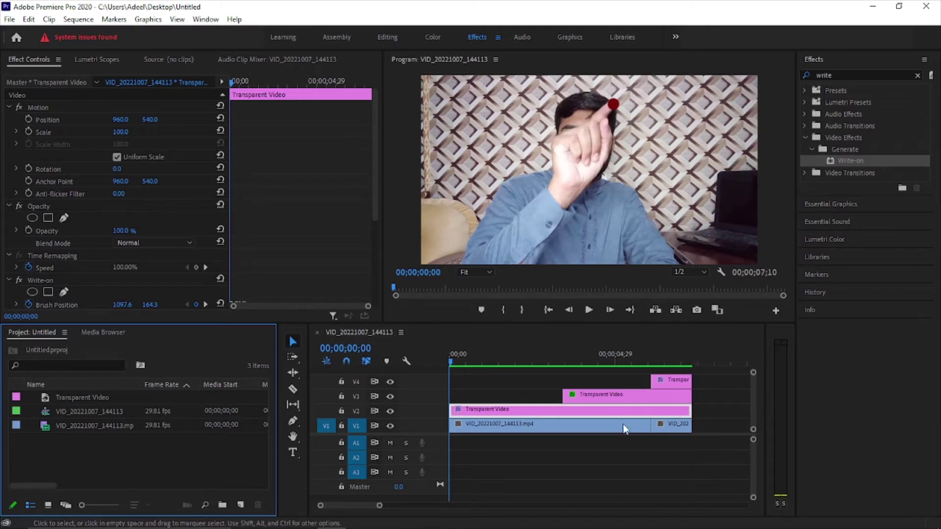
click(579, 414)
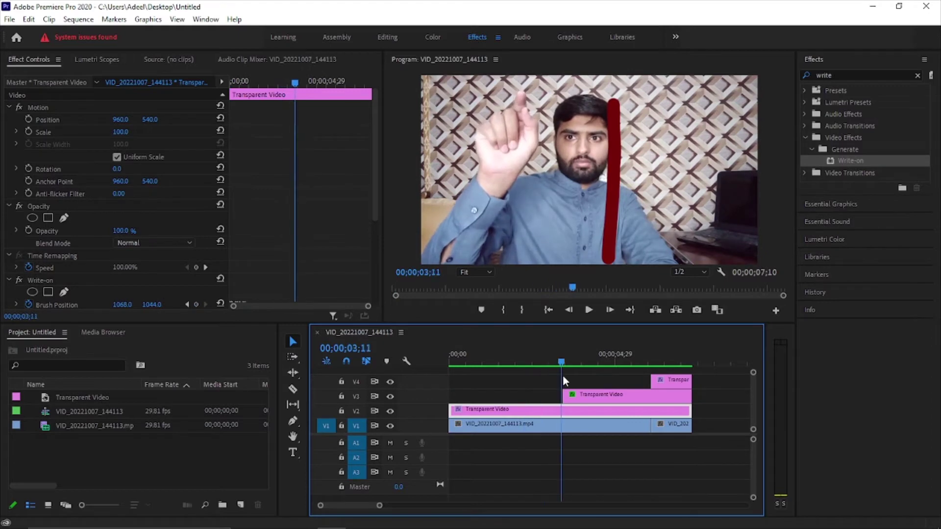
drag(451, 365, 565, 380)
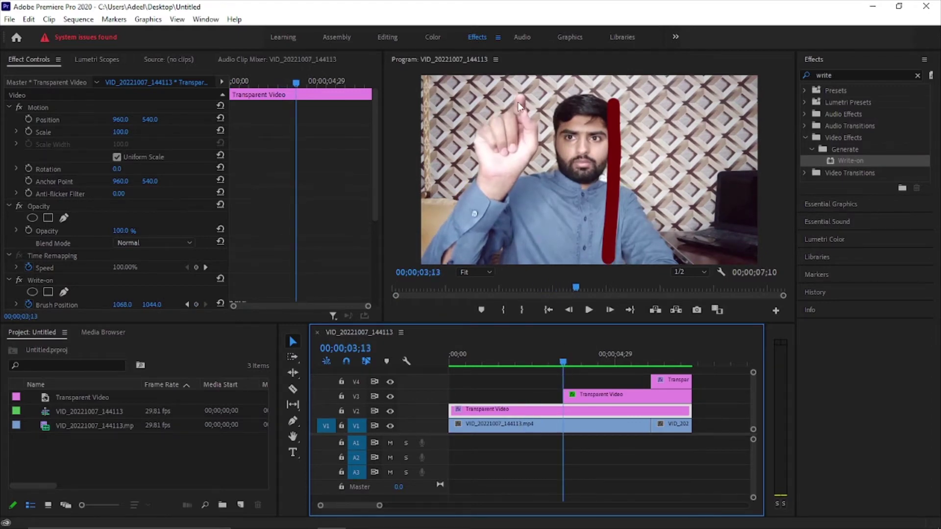
mouse_move(564, 363)
mouse_down()
mouse_move(652, 370)
mouse_move(405, 401)
mouse_up()
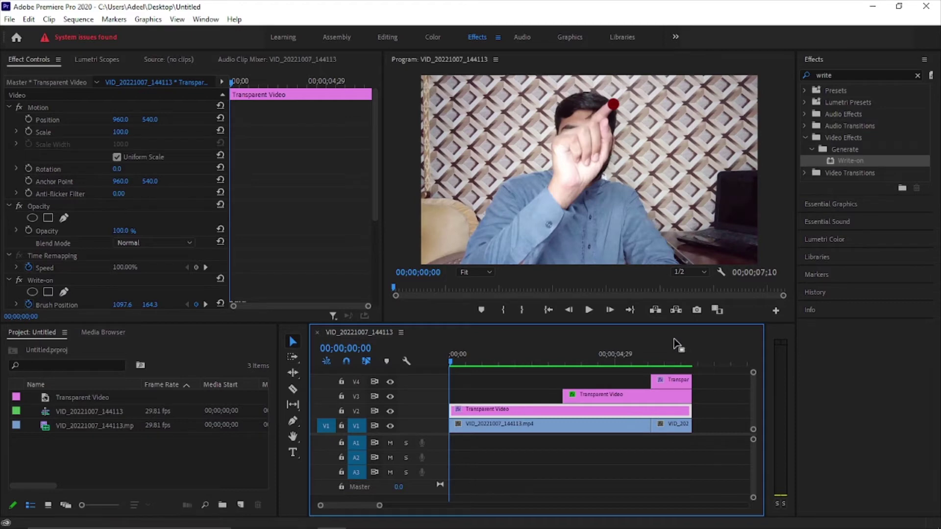
Review the V2 Write-on's colour, brush size 40.0 and 8.0-second stroke length, then select the V2 clip
click(834, 166)
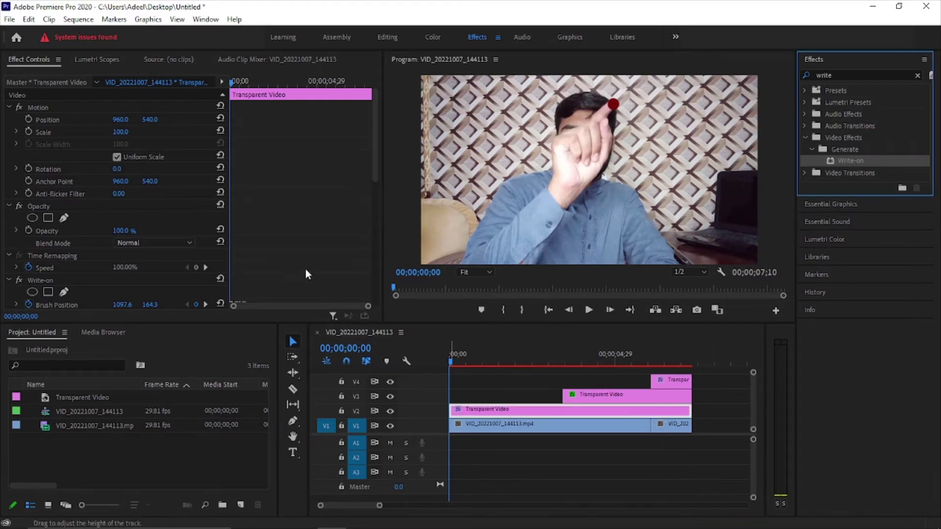
scroll(202, 219, down, 1)
scroll(191, 218, down, 2)
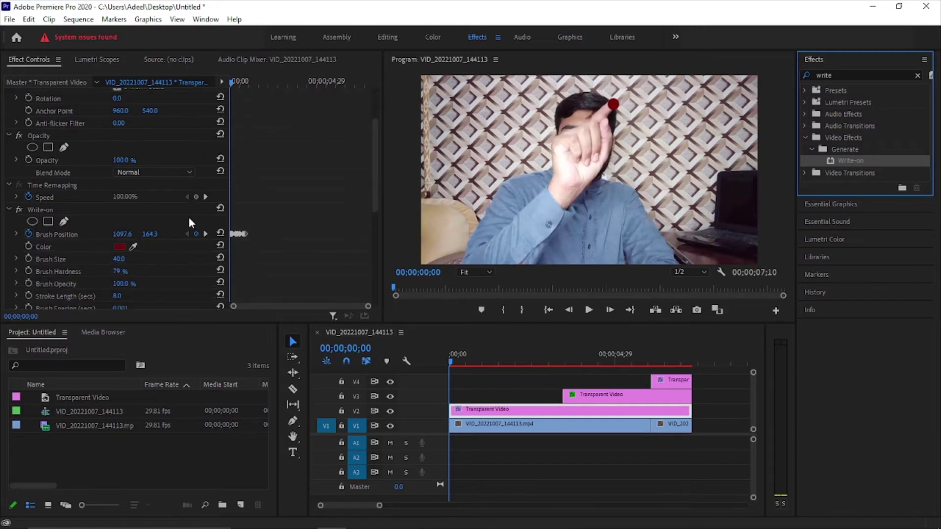
click(79, 209)
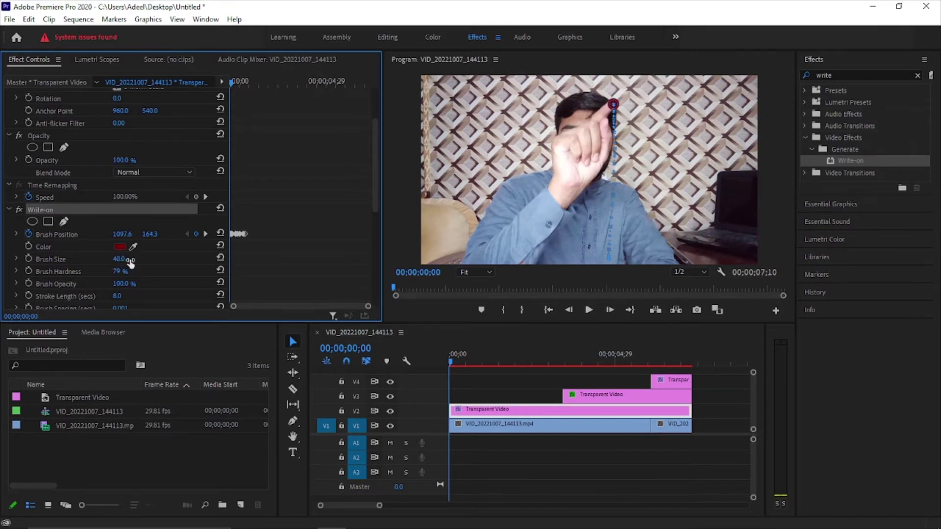
scroll(171, 274, down, 2)
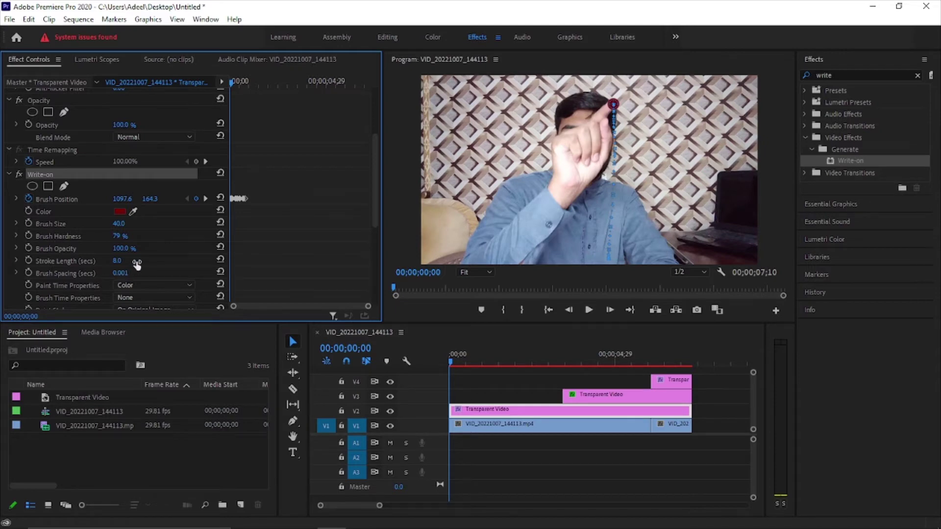
scroll(145, 263, up, 1)
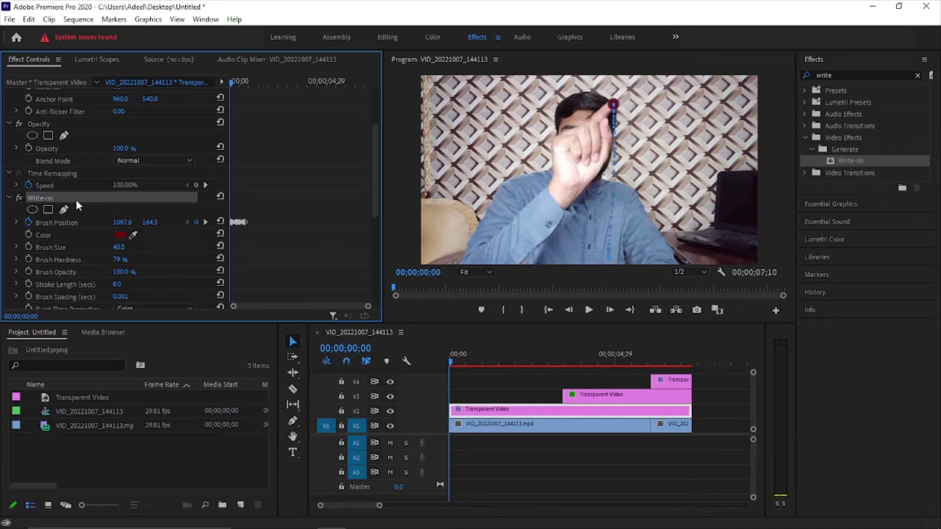
click(491, 409)
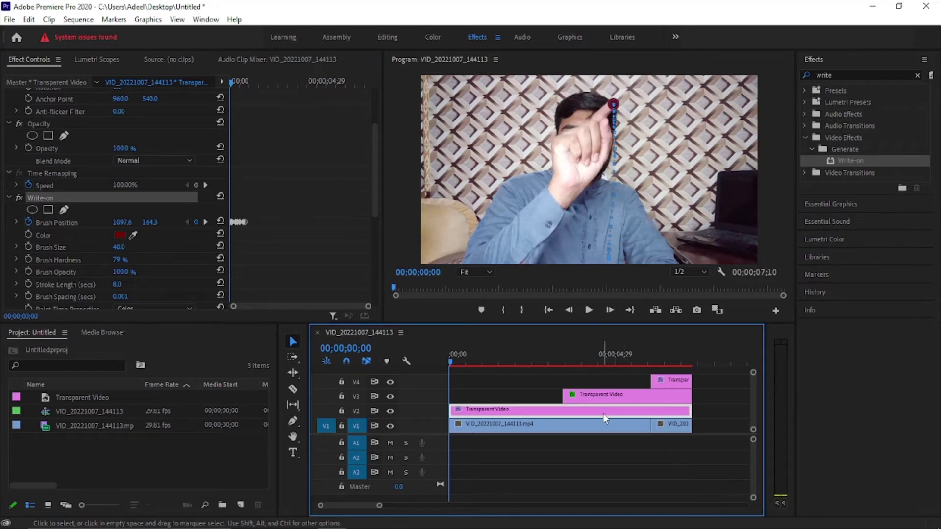
Delete the old Transparent Video clips from V2, V3 and V4
key(Delete)
click(635, 395)
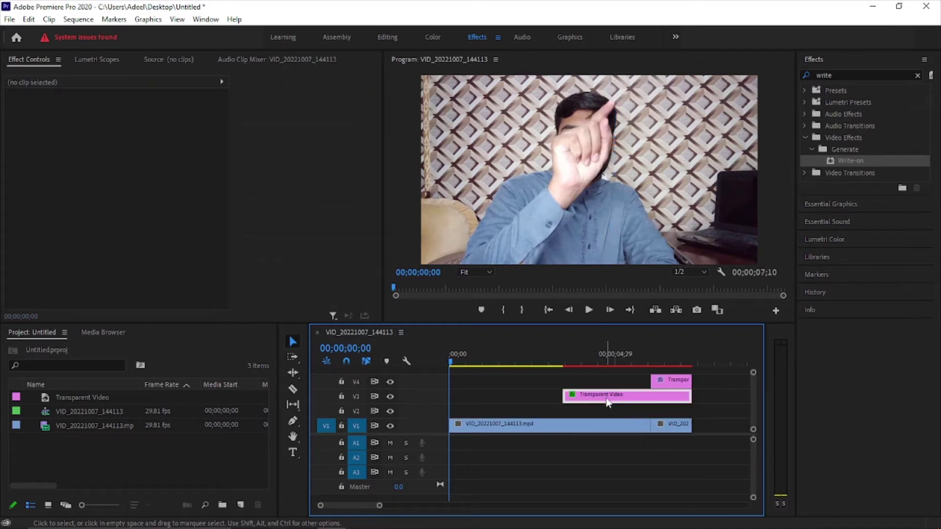
key(Delete)
click(667, 384)
key(Delete)
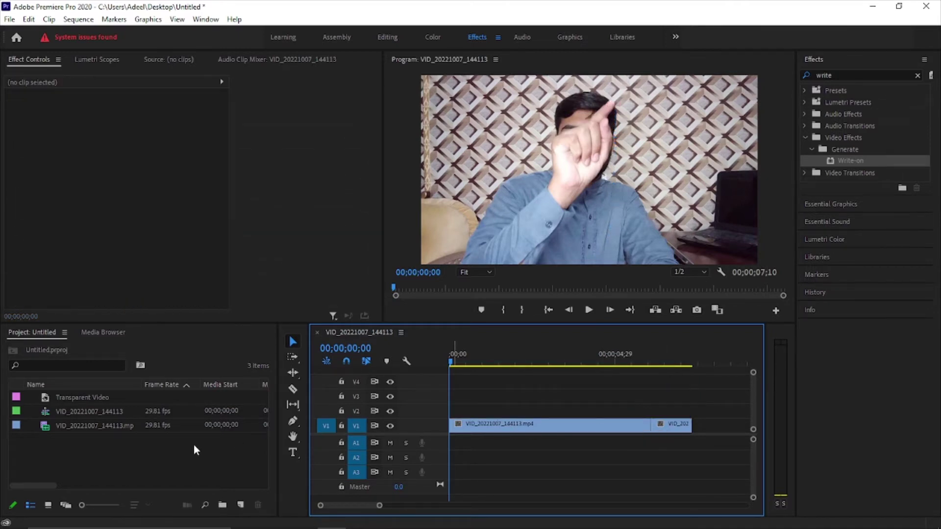
Place a new Transparent Video clip on V2, extend it to the webcam clip's length, and apply Write-on
drag(46, 399, 449, 417)
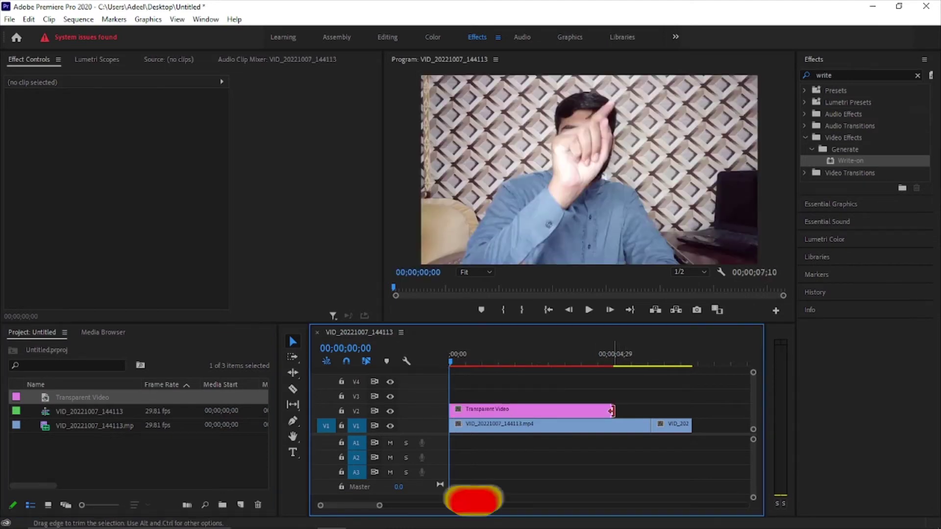
drag(613, 410, 691, 411)
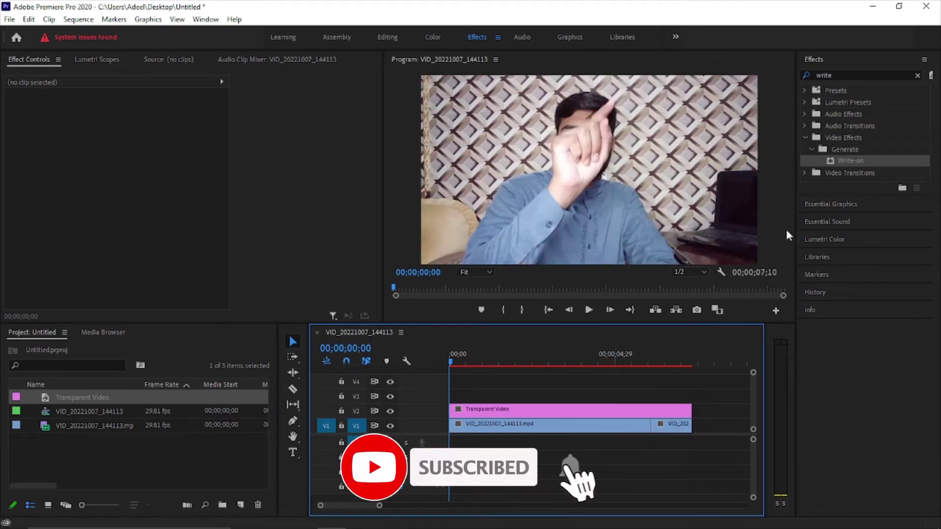
drag(832, 164, 562, 412)
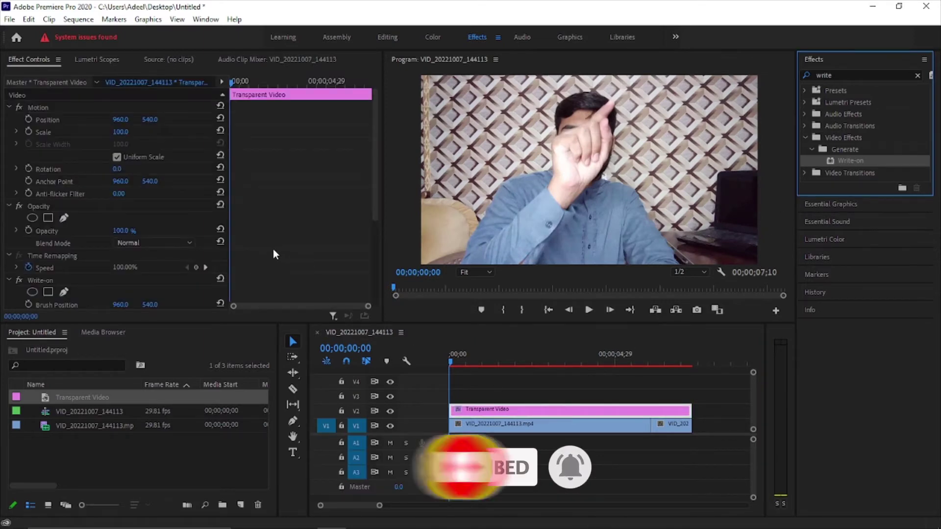
Make the Write-on brush dark red with a brush size of 40
scroll(167, 208, down, 3)
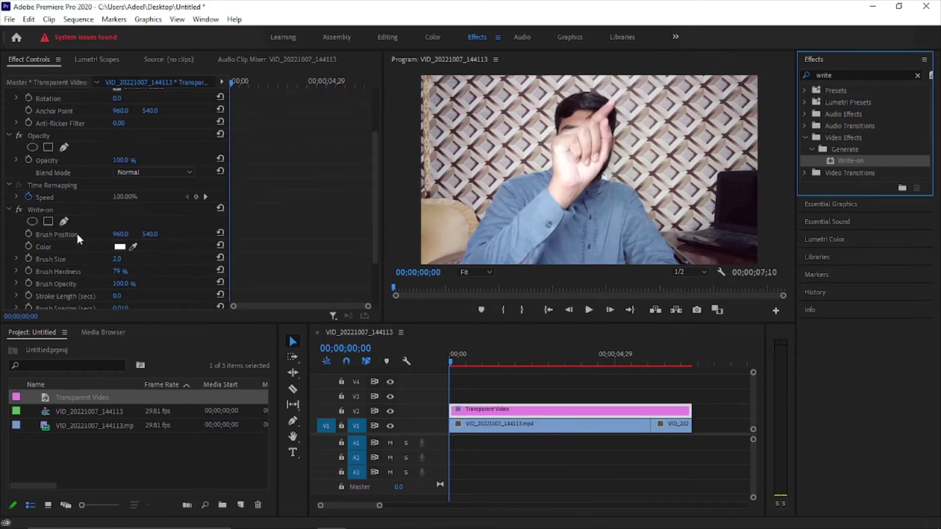
click(119, 247)
drag(198, 255, 209, 255)
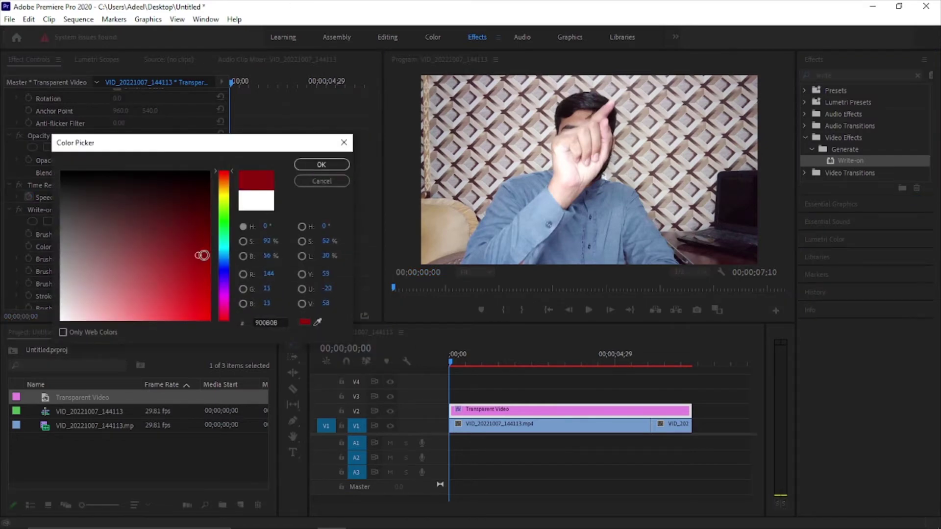
click(321, 165)
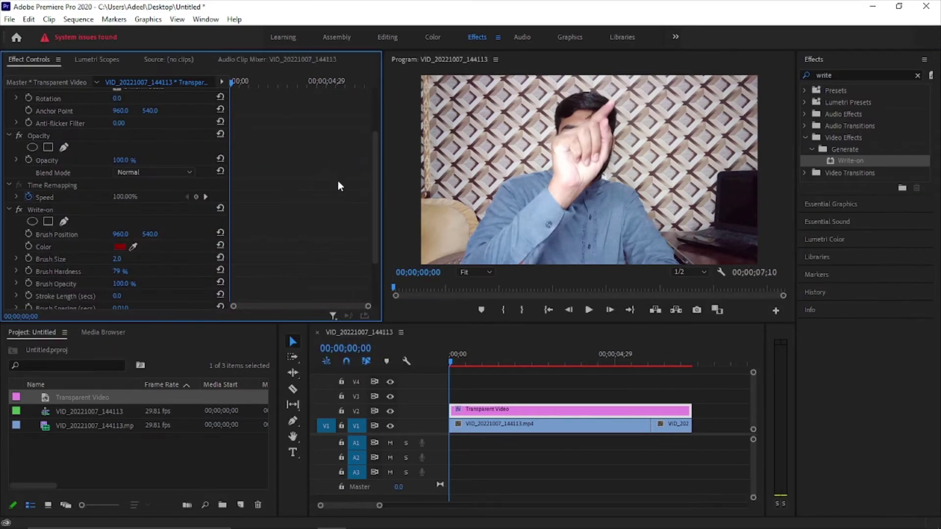
click(118, 259)
text(40)
key(Return)
Set the Write-on stroke length to 8 and brush spacing to 0.001
scroll(182, 268, down, 1)
click(122, 284)
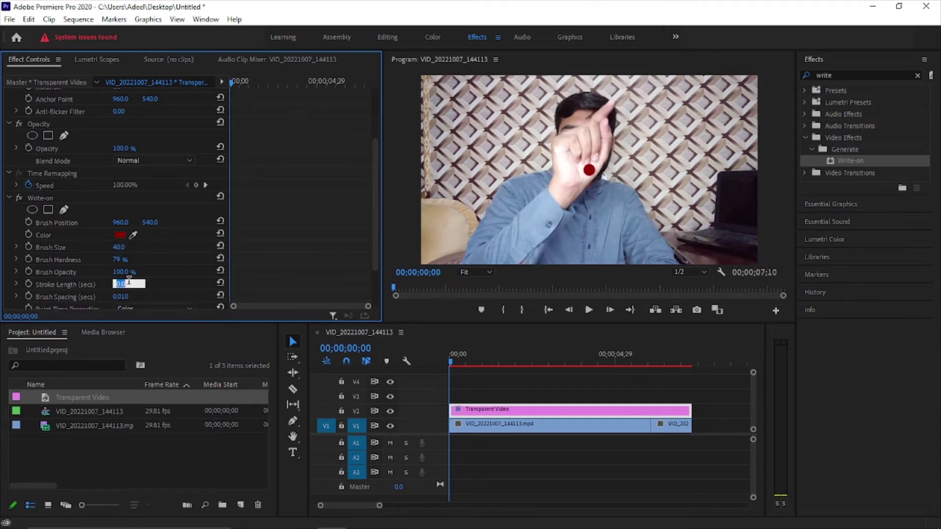
text(8)
click(128, 296)
text(0.001)
key(Return)
scroll(181, 267, down, 3)
scroll(195, 251, up, 2)
scroll(194, 250, up, 2)
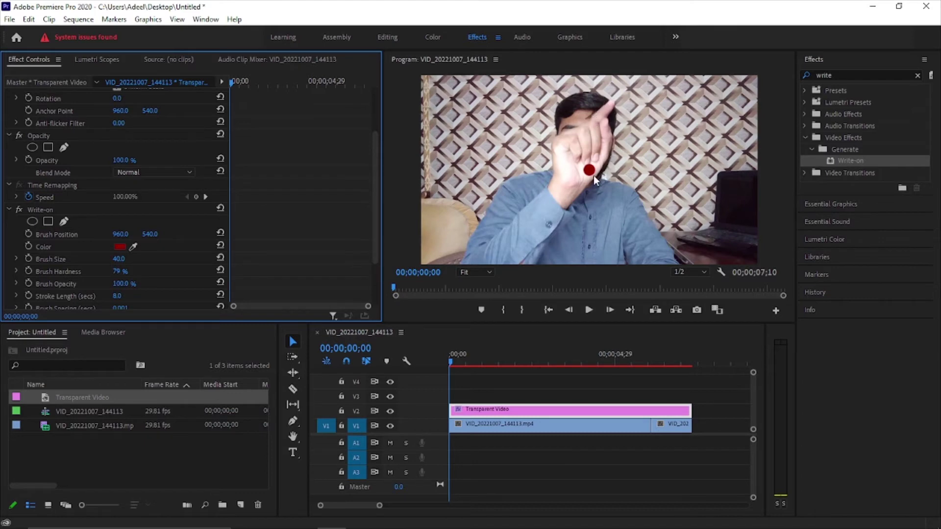
Place the brush on the raised fingertip and start Brush Position keyframing
click(101, 210)
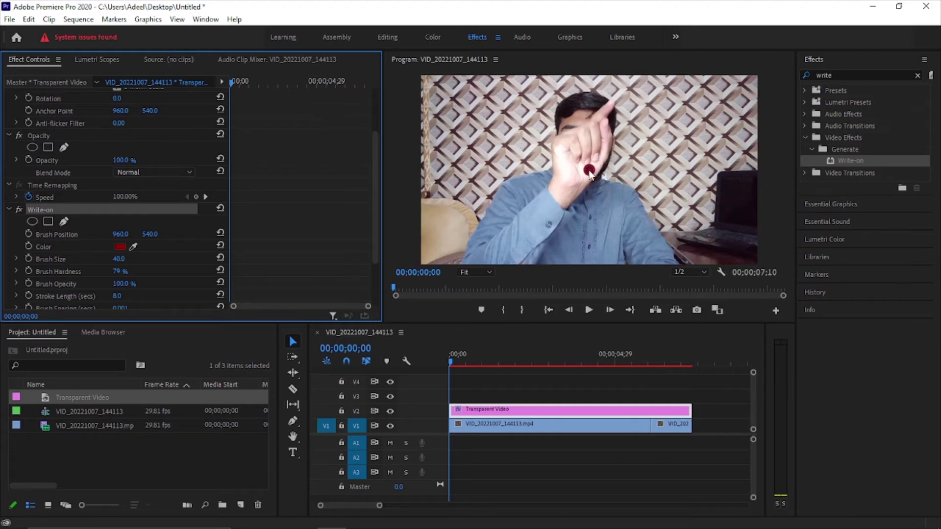
drag(589, 171, 612, 102)
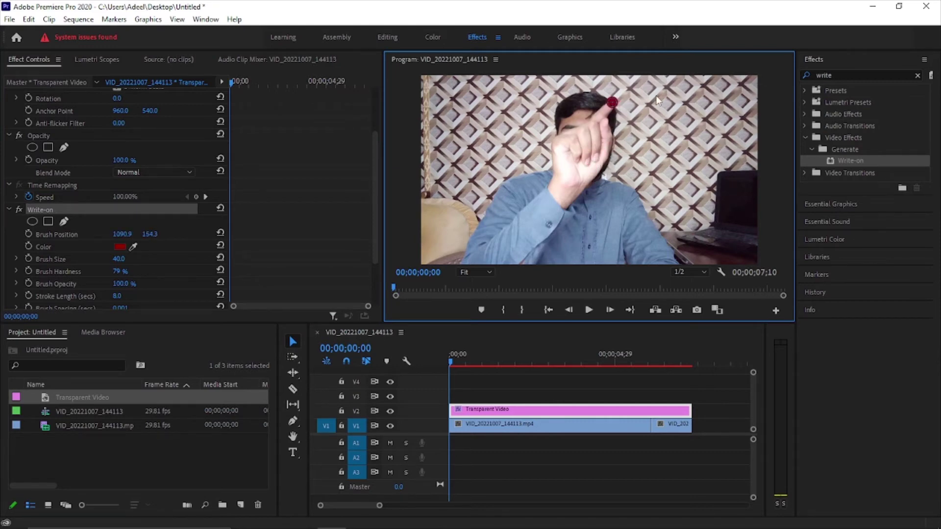
click(49, 234)
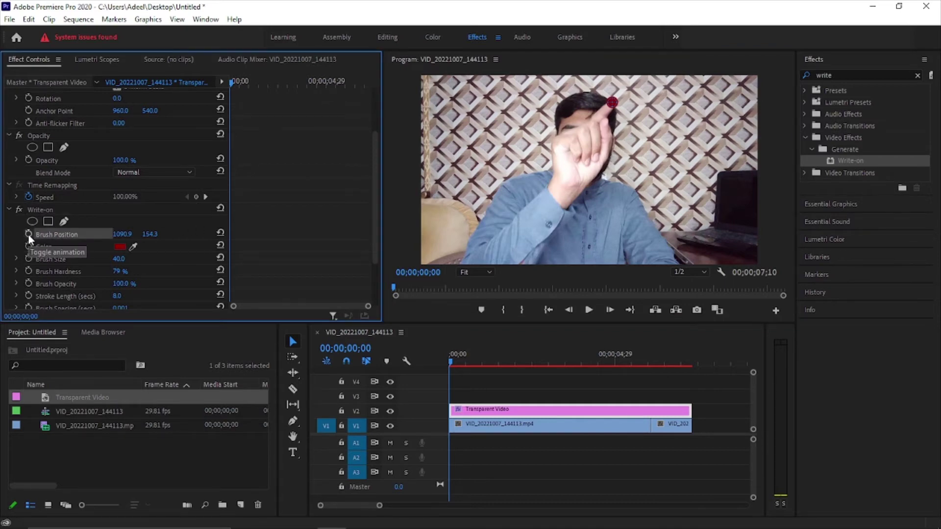
click(28, 234)
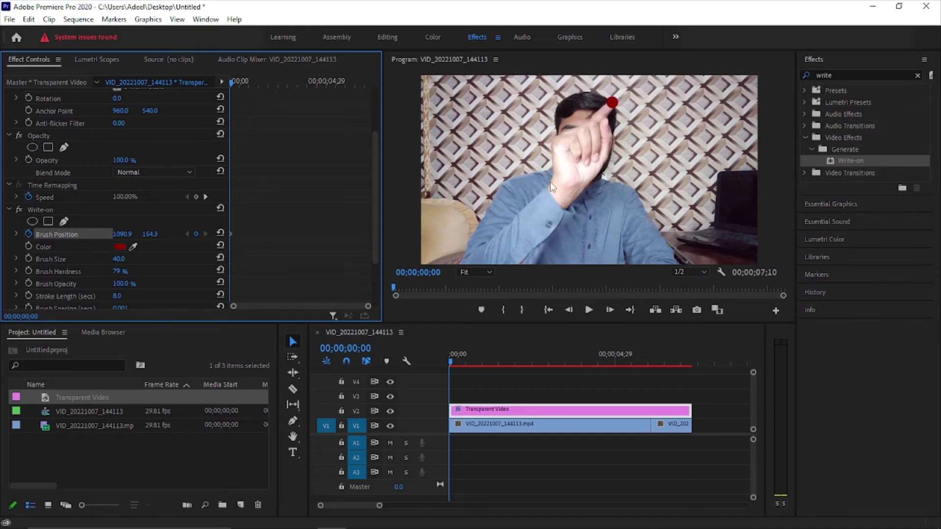
Keyframe the brush moving downward every few frames, painting a vertical red stroke
key(Right)
key(Right)
key(Right)
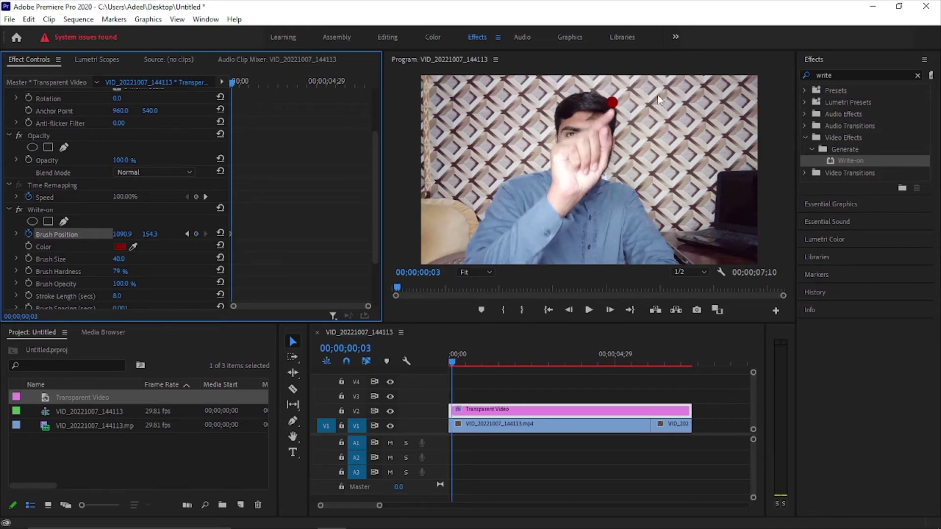
click(109, 206)
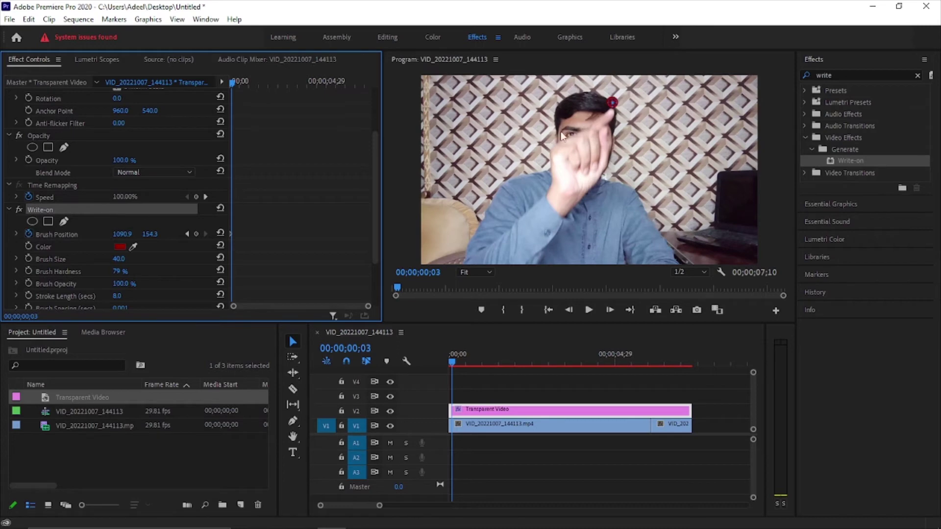
drag(614, 104, 614, 120)
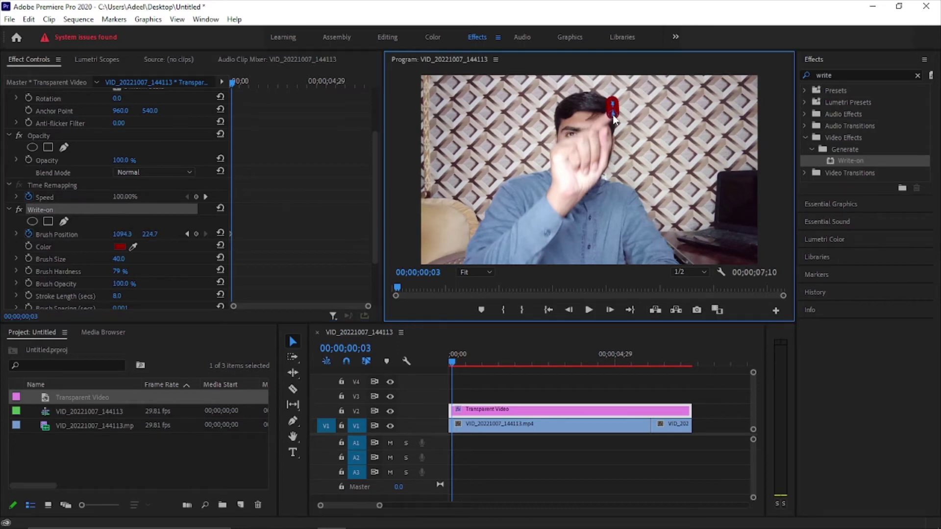
key(Right)
key(Right)
key(Right)
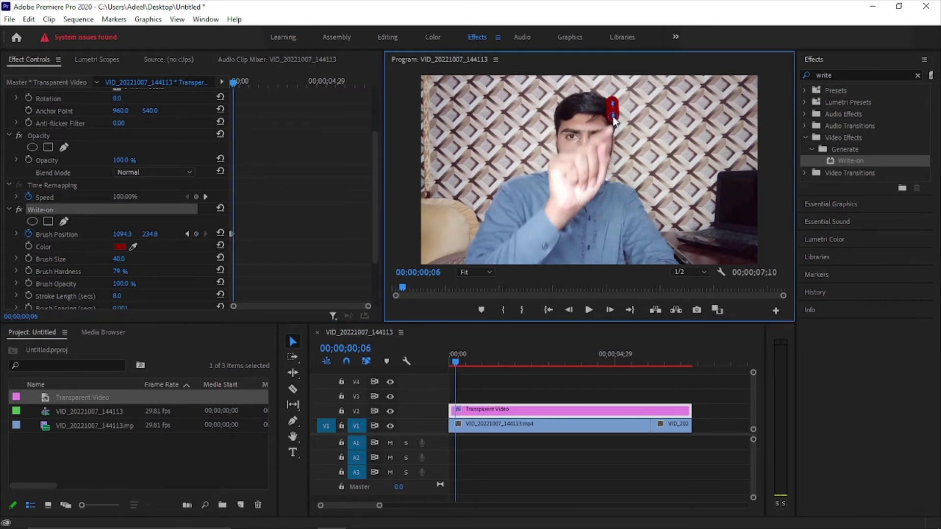
drag(614, 120, 614, 135)
key(Right)
key(Right)
key(Right)
key(Right)
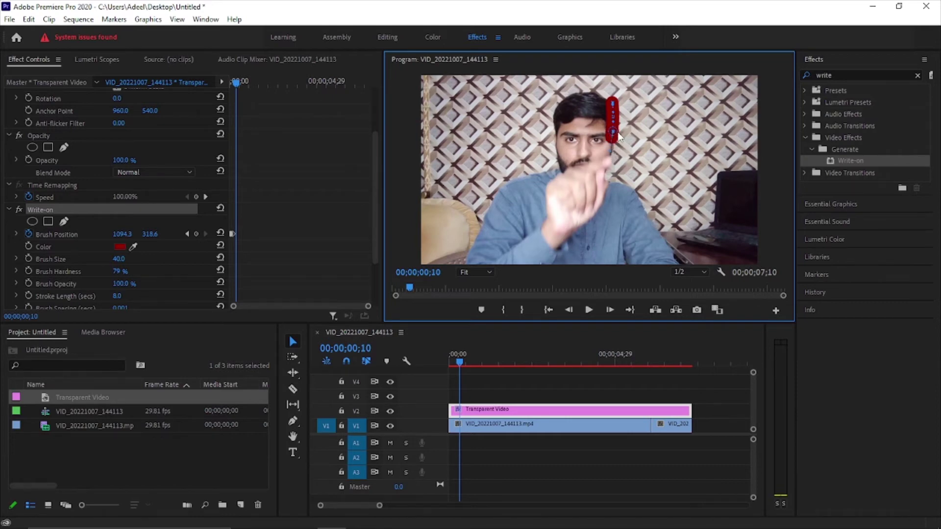
drag(619, 136, 618, 155)
Stop at 00;00;02;10, extend the stroke to the frame bottom, and split the V2 clip there
click(590, 312)
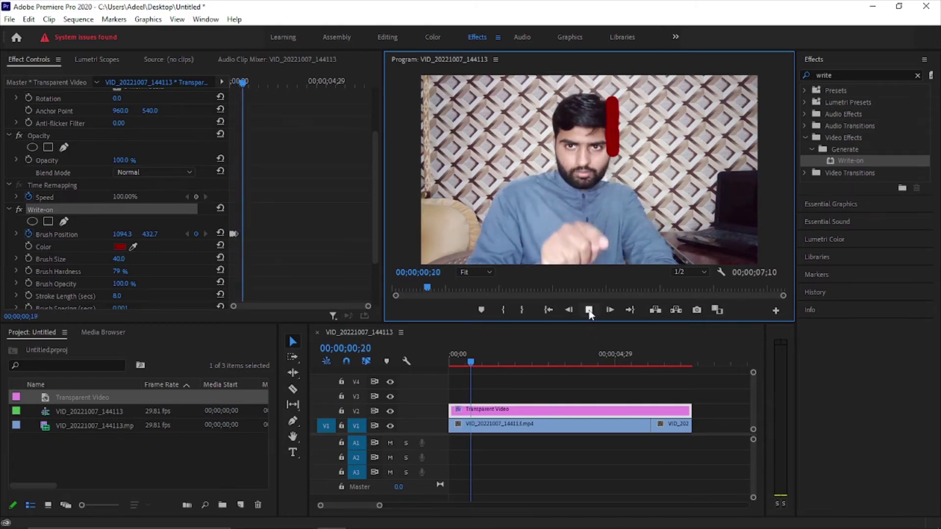
click(590, 312)
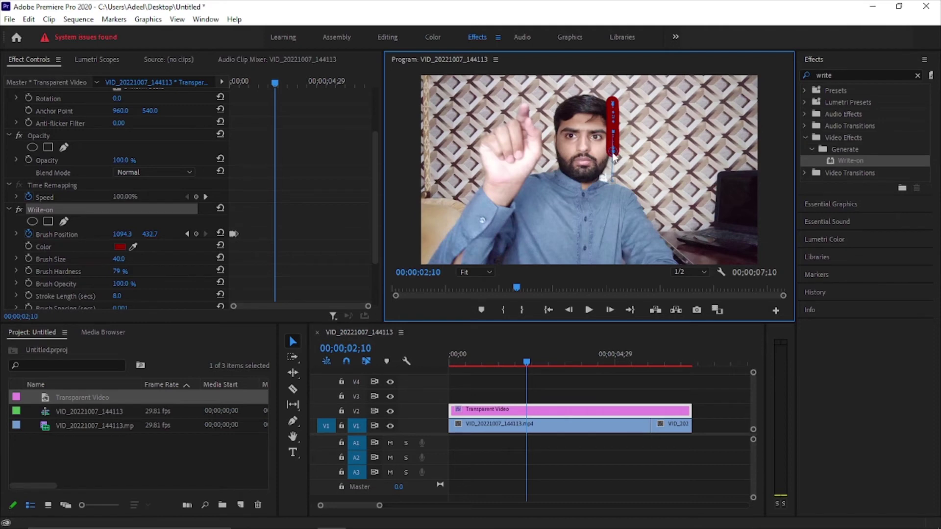
drag(613, 154, 611, 251)
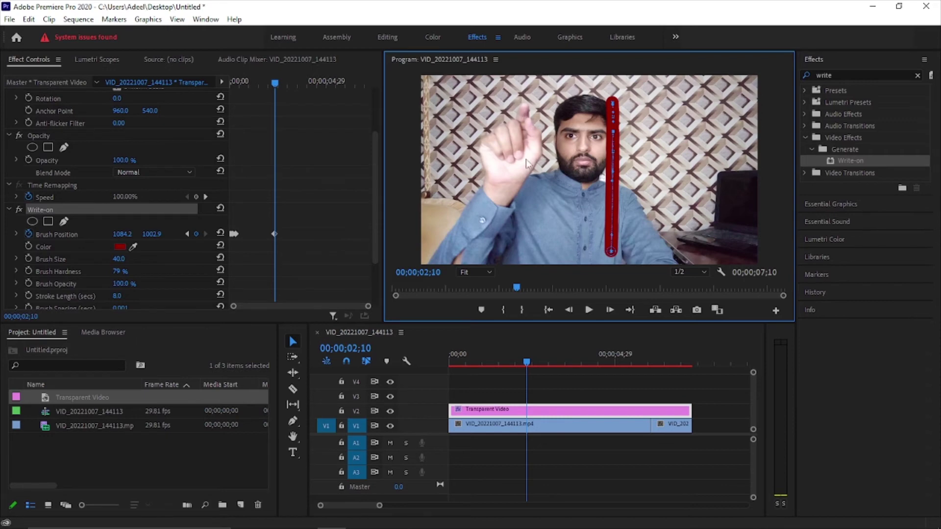
click(292, 389)
click(527, 414)
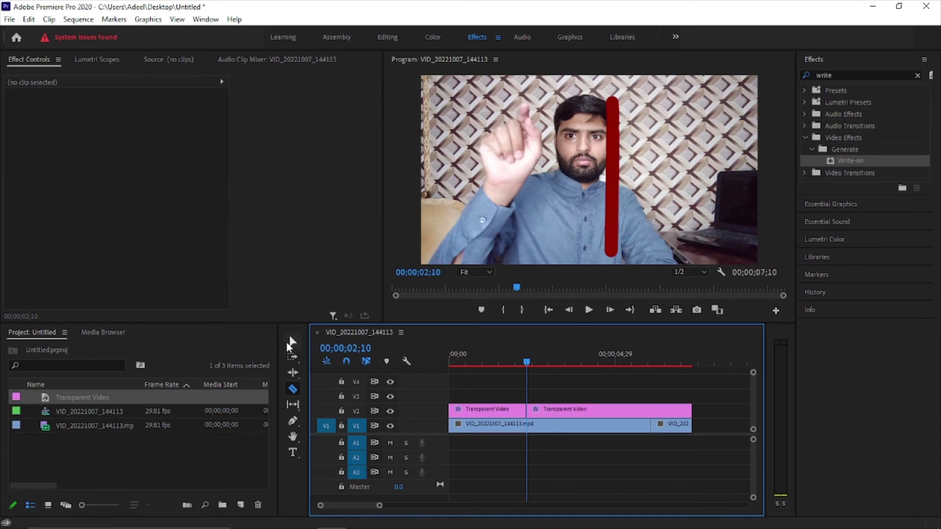
Apply a second Write-on effect to the second Transparent Video clip
click(293, 342)
click(556, 416)
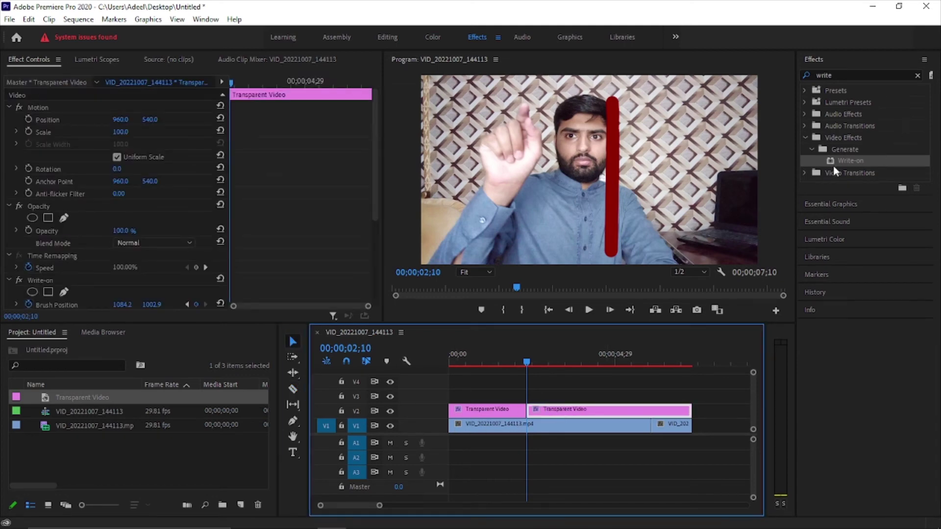
drag(838, 161, 596, 408)
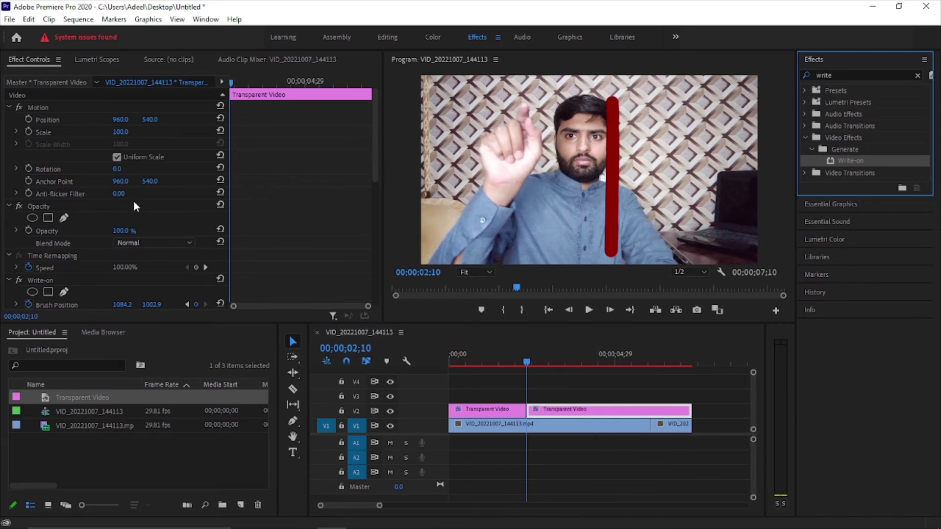
Collapse the first Write-on and give the second brush size 40, leaving its colour white
scroll(147, 210, down, 4)
scroll(171, 228, down, 2)
scroll(170, 230, down, 2)
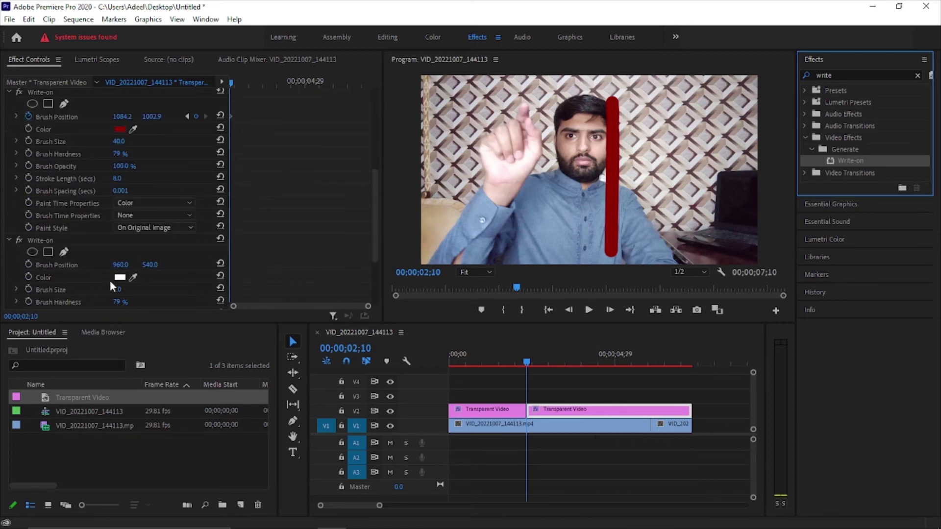
scroll(23, 119, up, 1)
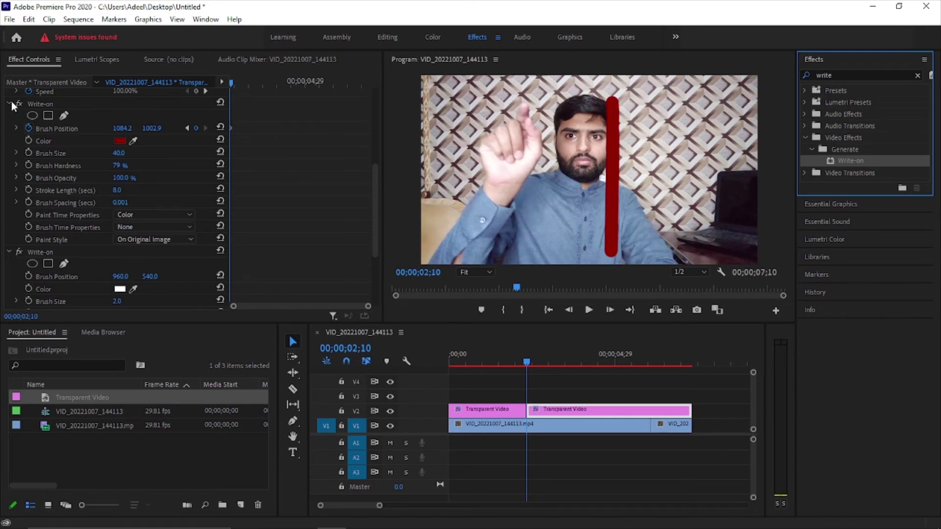
click(10, 102)
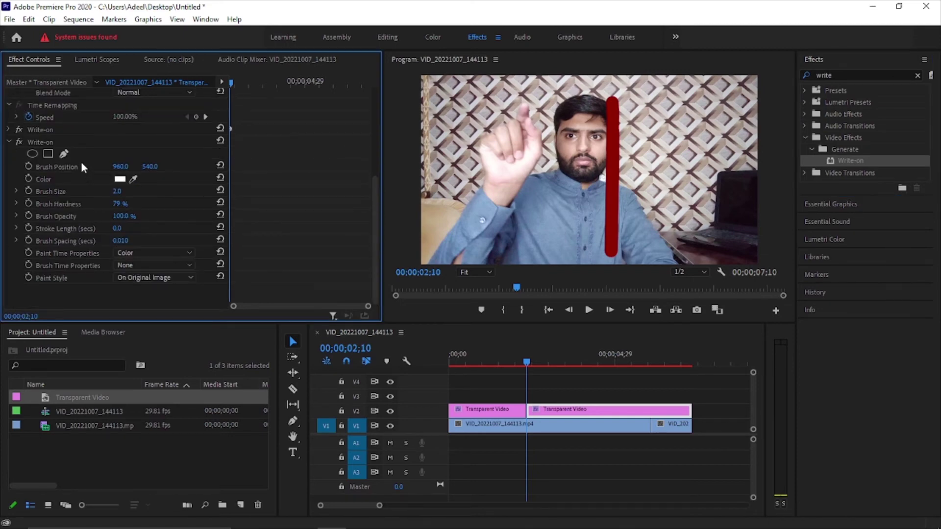
click(85, 142)
click(118, 191)
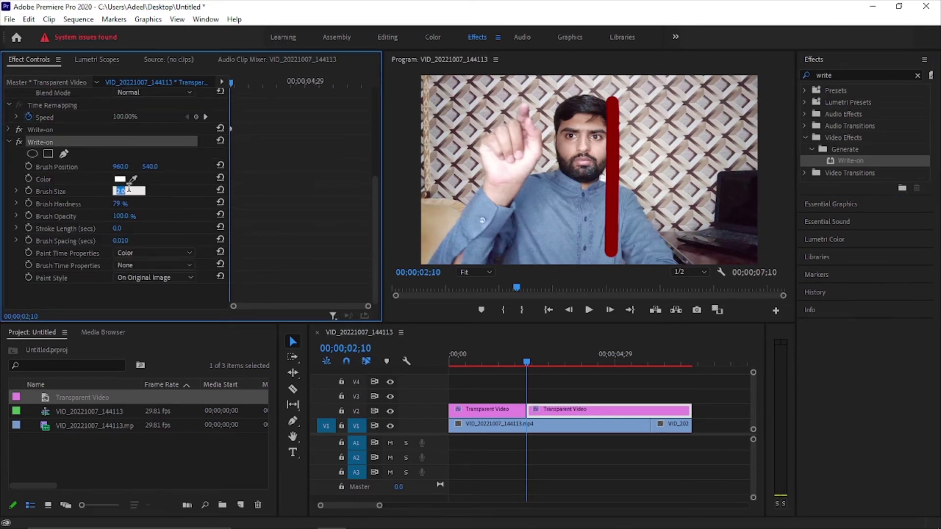
text(40)
click(119, 179)
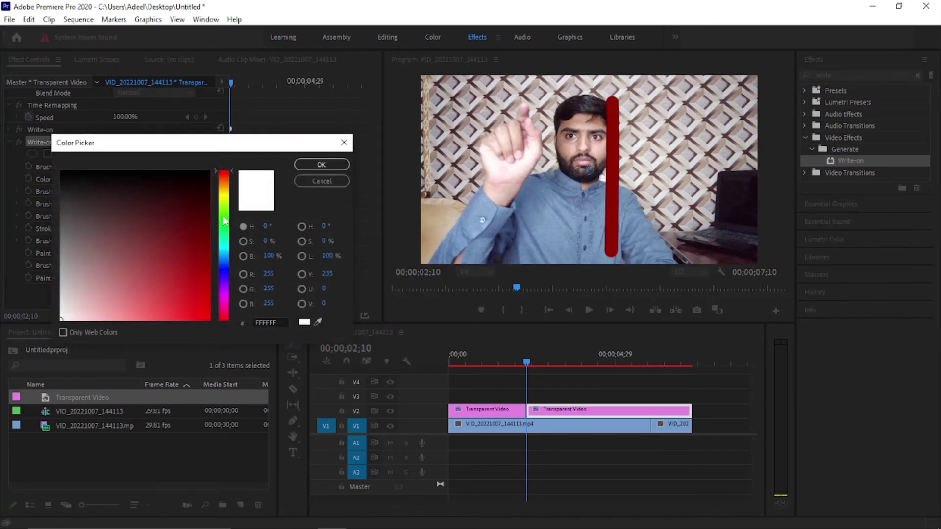
click(323, 179)
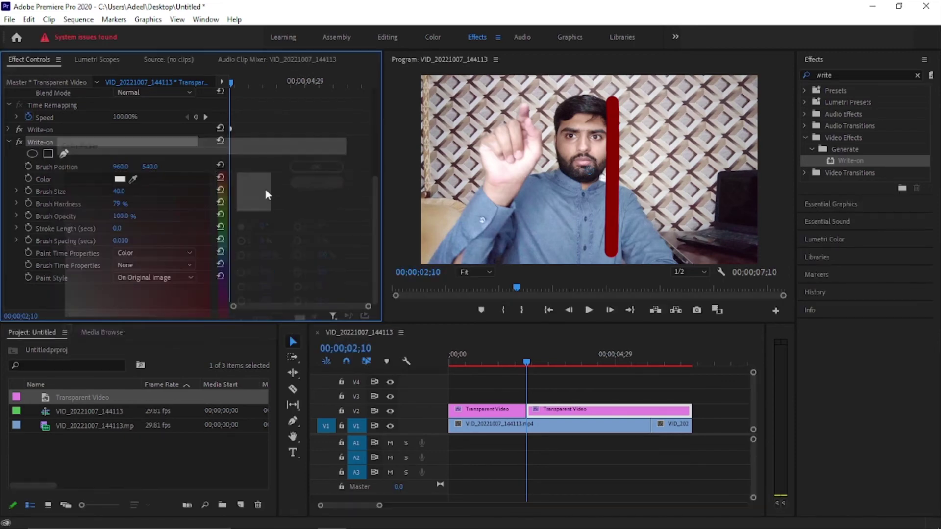
Expand the first Write-on and check its brush colour is 900000
scroll(190, 190, up, 4)
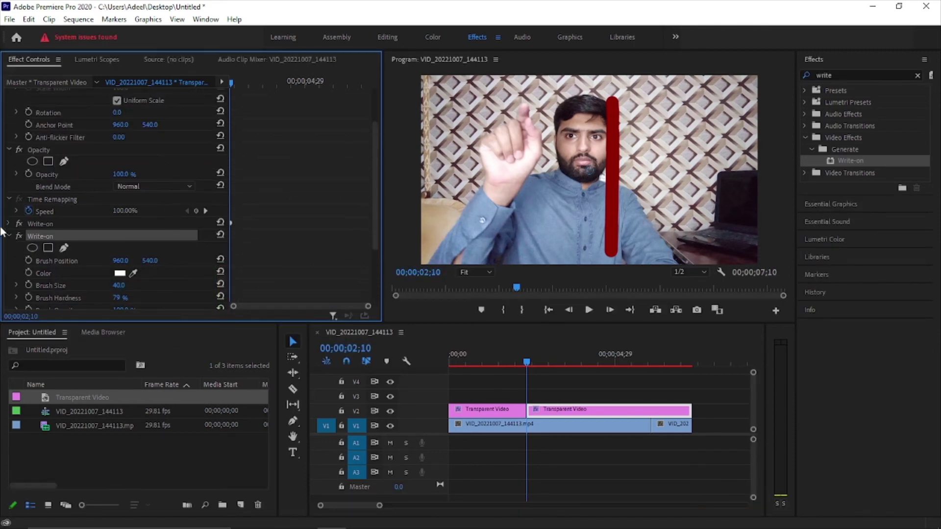
click(8, 222)
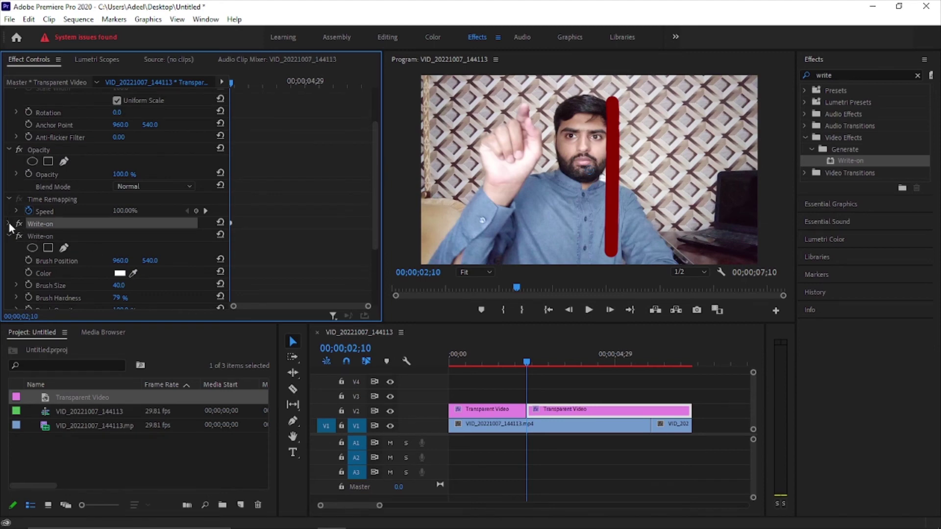
click(9, 223)
click(124, 259)
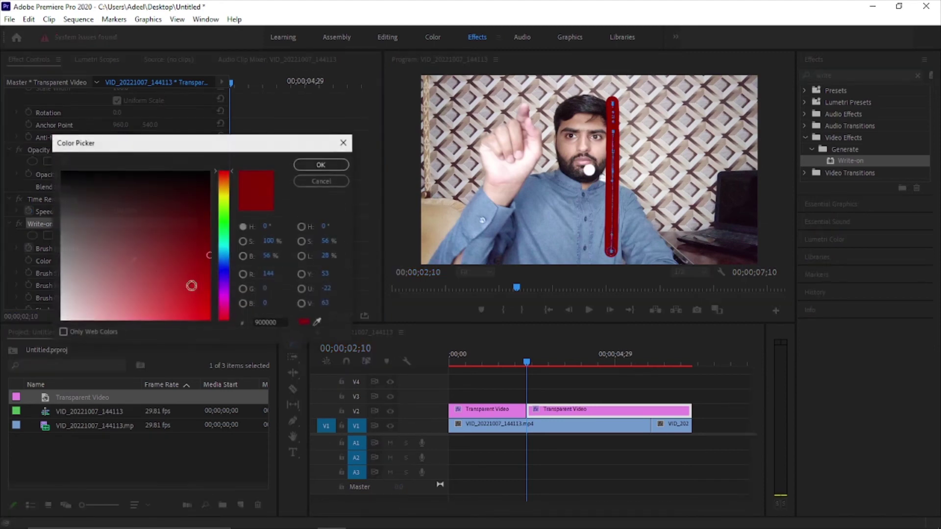
drag(282, 323, 240, 325)
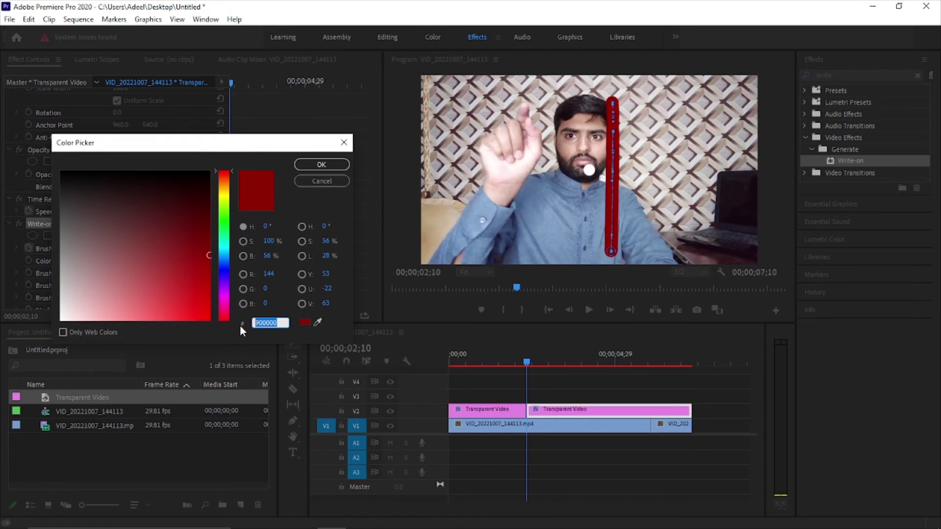
click(322, 181)
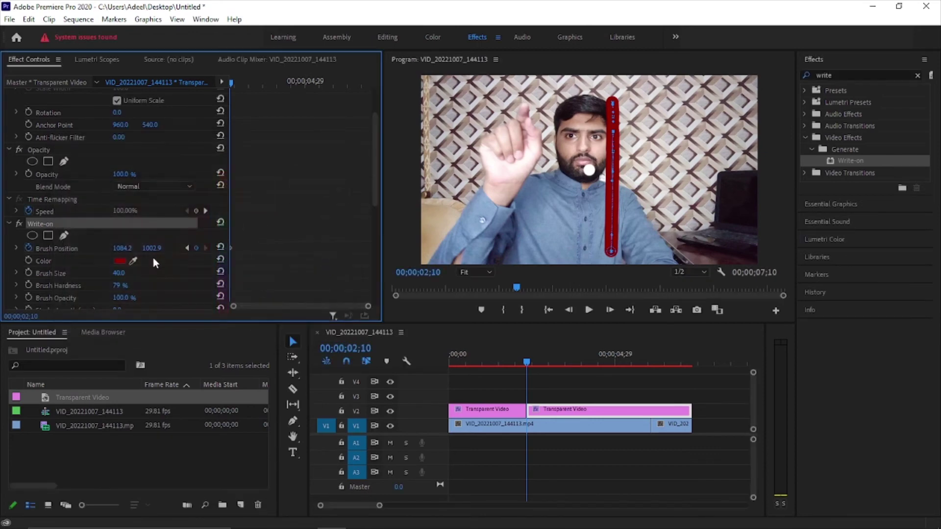
Check the second Write-on brush colour is still FFFFFF
scroll(153, 257, down, 3)
scroll(160, 251, down, 2)
click(120, 259)
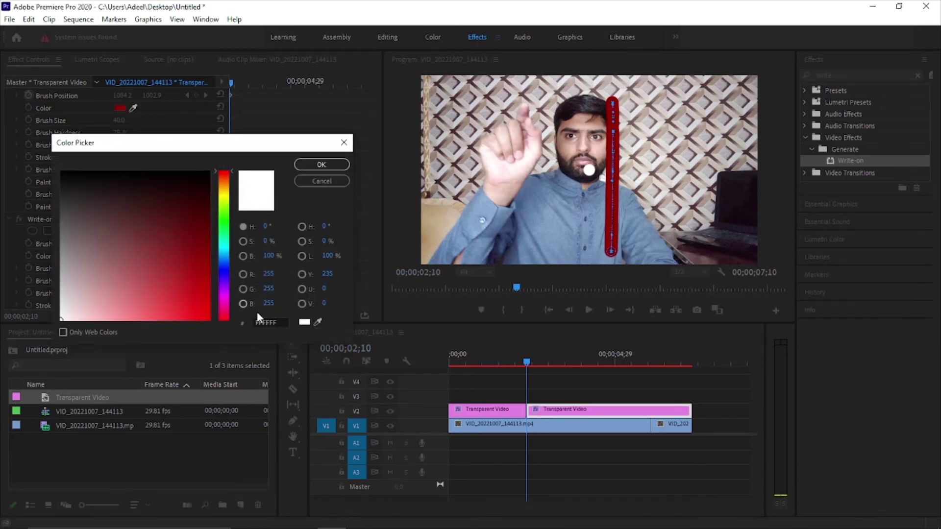
drag(281, 323, 243, 323)
click(329, 183)
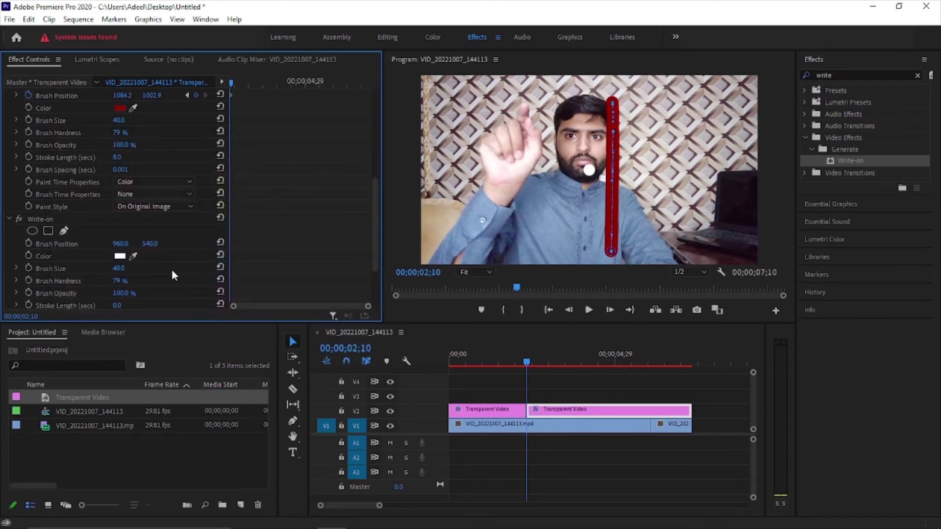
scroll(167, 272, down, 3)
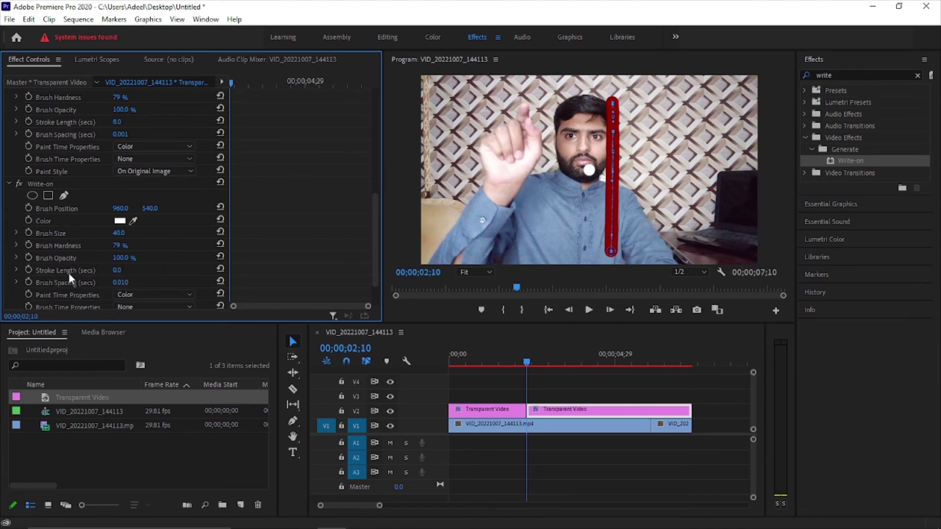
scroll(171, 275, down, 3)
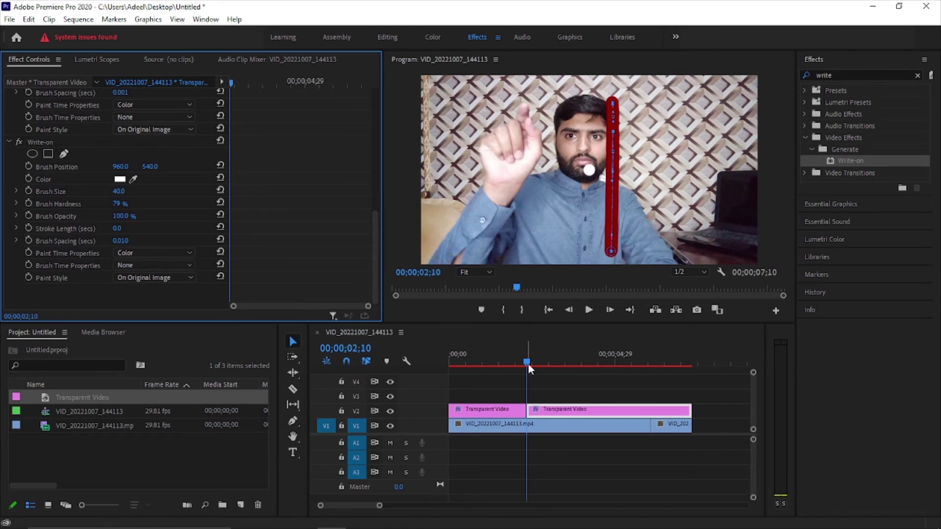
At frame 04;04, move the second Write-on brush to 493.4, 258.3 in the upper left
drag(526, 361, 586, 375)
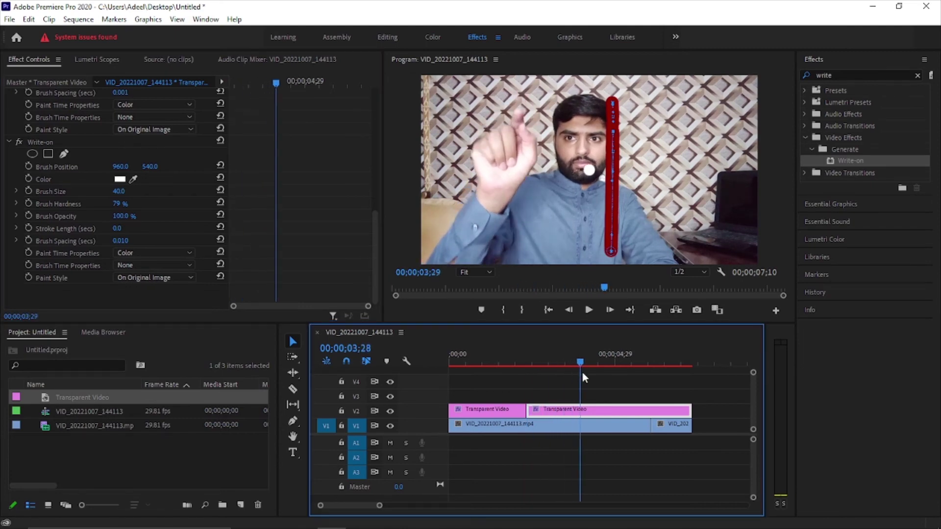
click(589, 170)
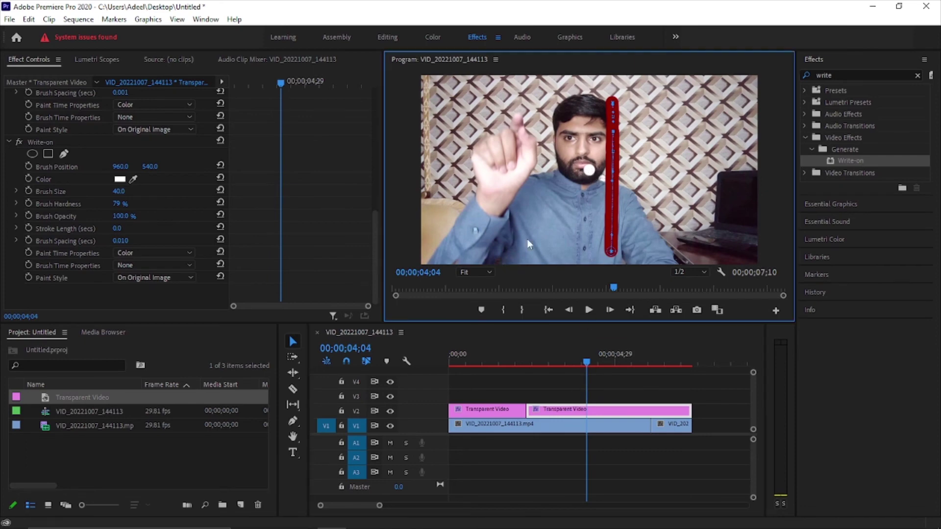
click(90, 145)
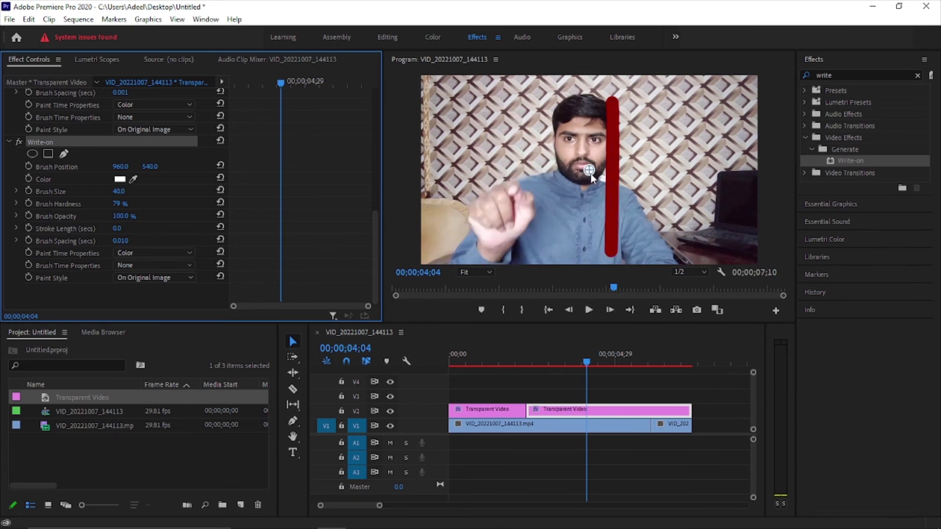
drag(589, 170, 508, 122)
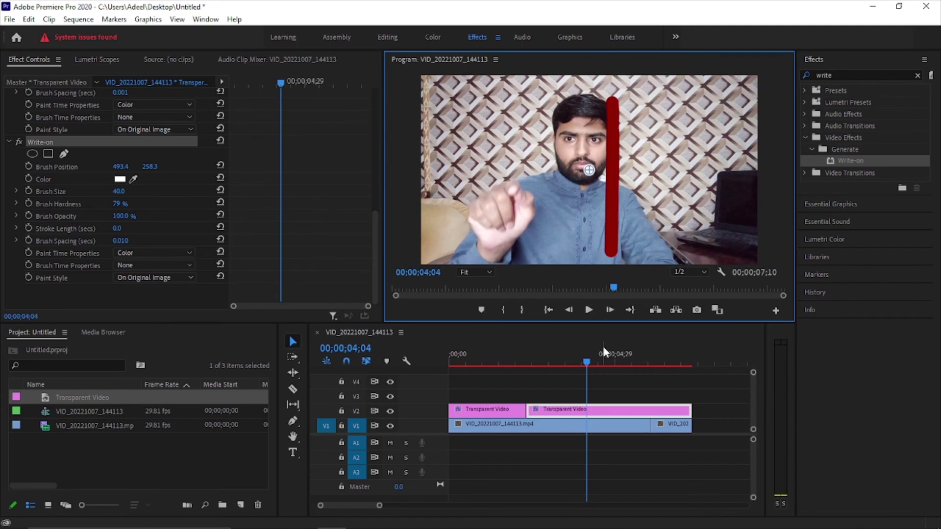
drag(588, 362, 633, 366)
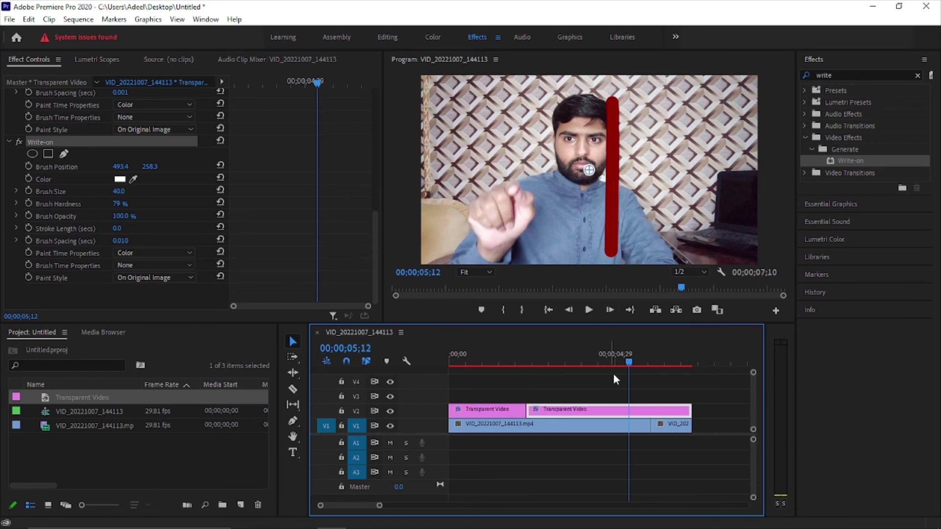
Cut the V2 Transparent Video clip at the current frame and return to the sequence start
click(293, 389)
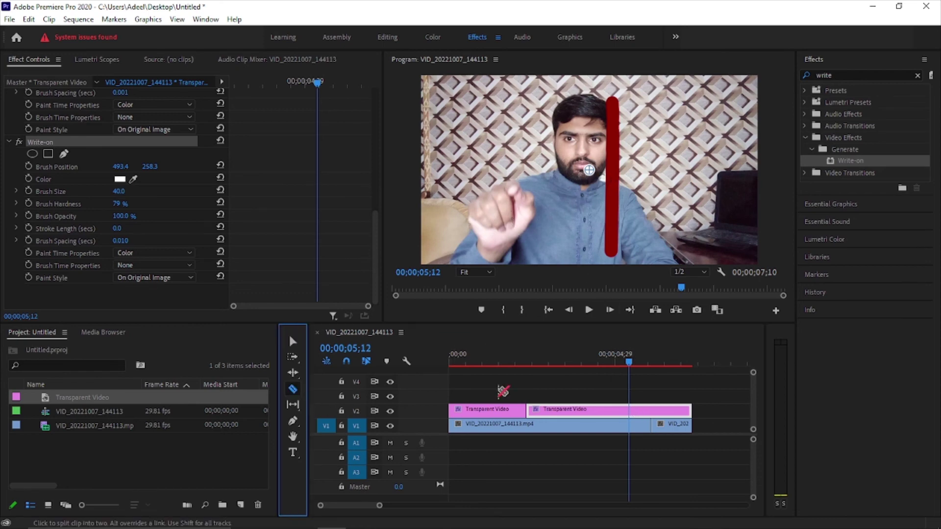
click(629, 410)
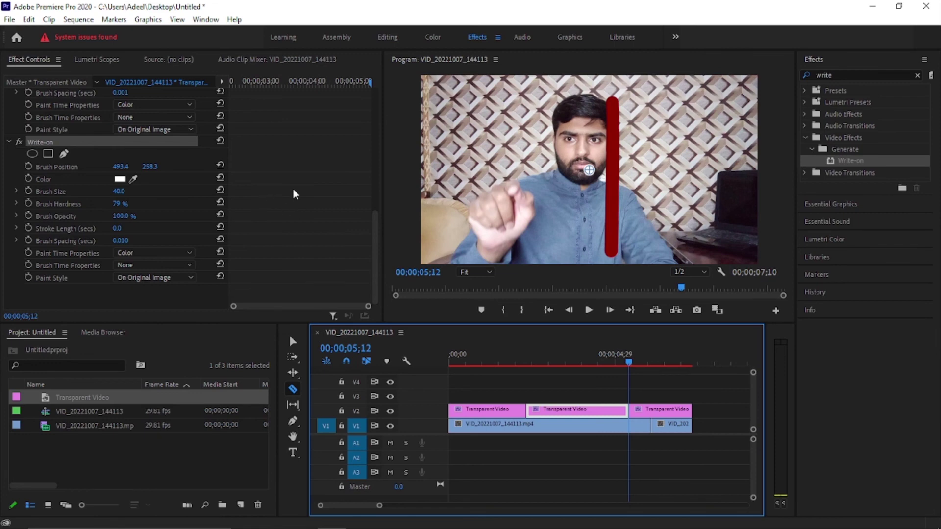
click(630, 363)
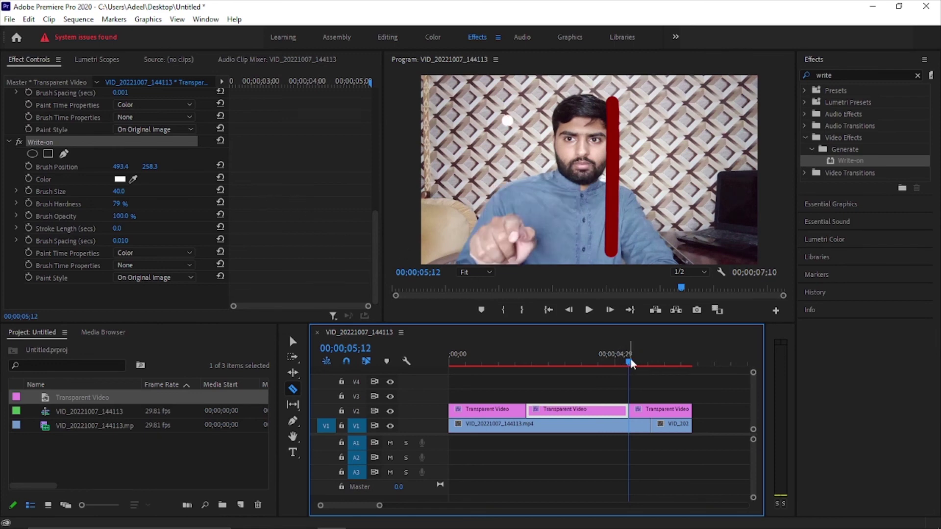
drag(630, 362, 410, 378)
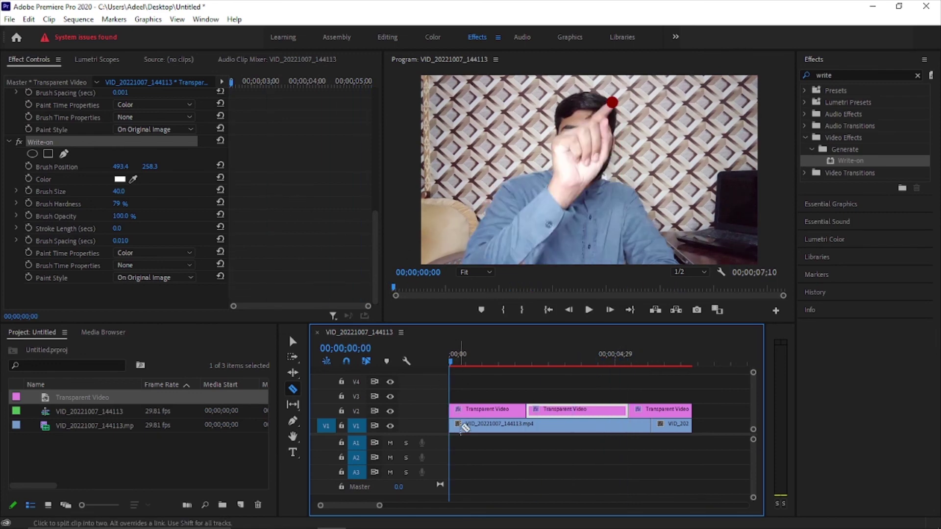
Undo the cuts and redo to restore the staggered clips on V2, V3 and V4
key(ctrl+z)
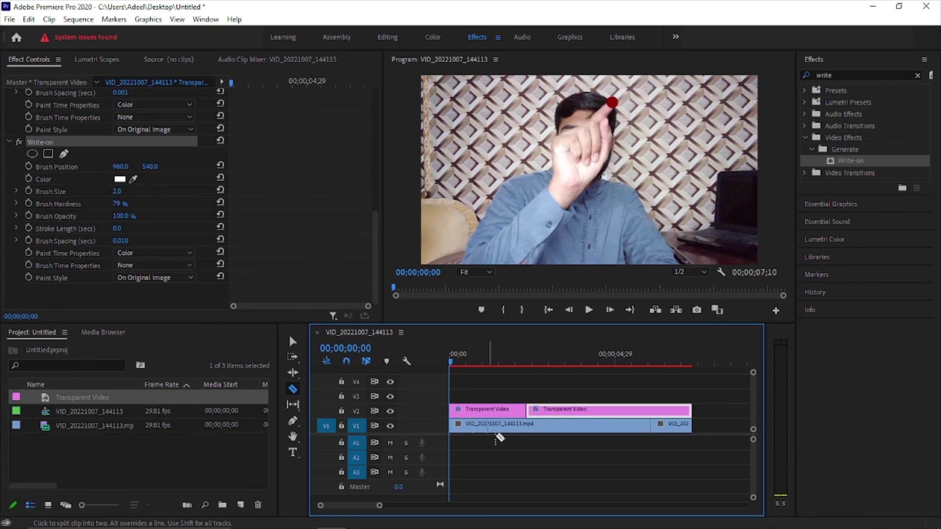
key(ctrl+z)
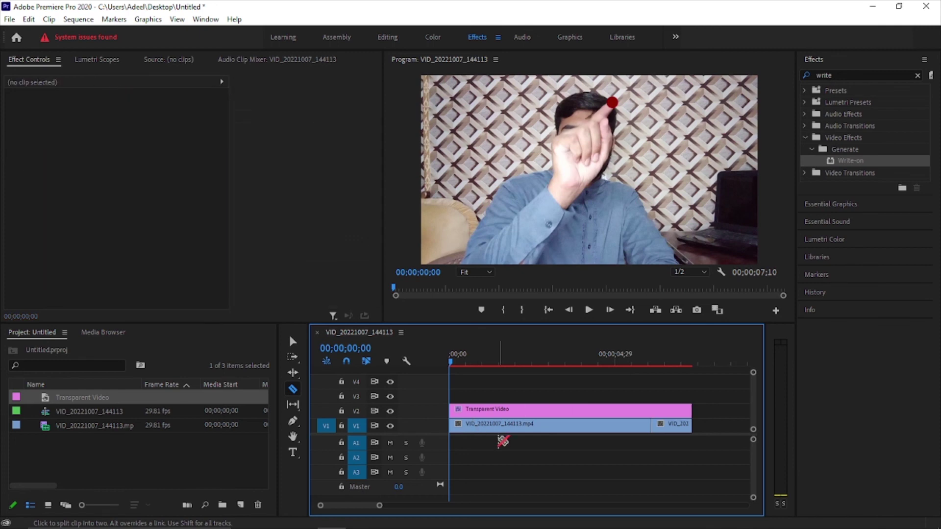
key(ctrl+z)
key(ctrl+z)
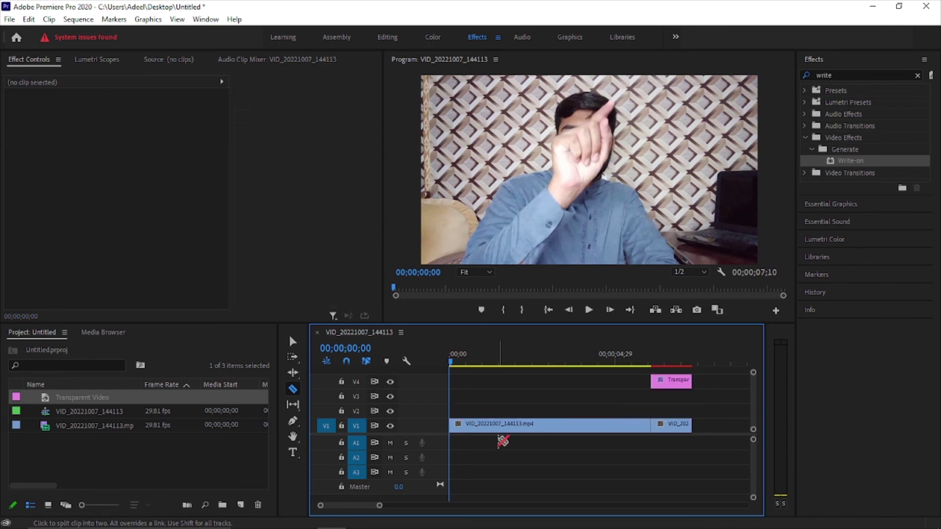
key(ctrl+shift+z)
key(ctrl+shift+z)
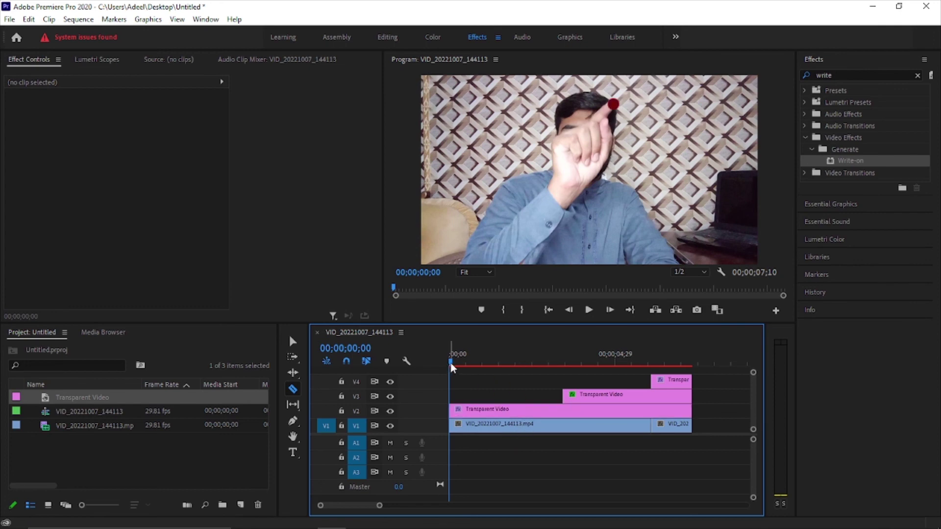
mouse_move(451, 367)
mouse_down()
mouse_move(659, 403)
mouse_move(557, 399)
mouse_up()
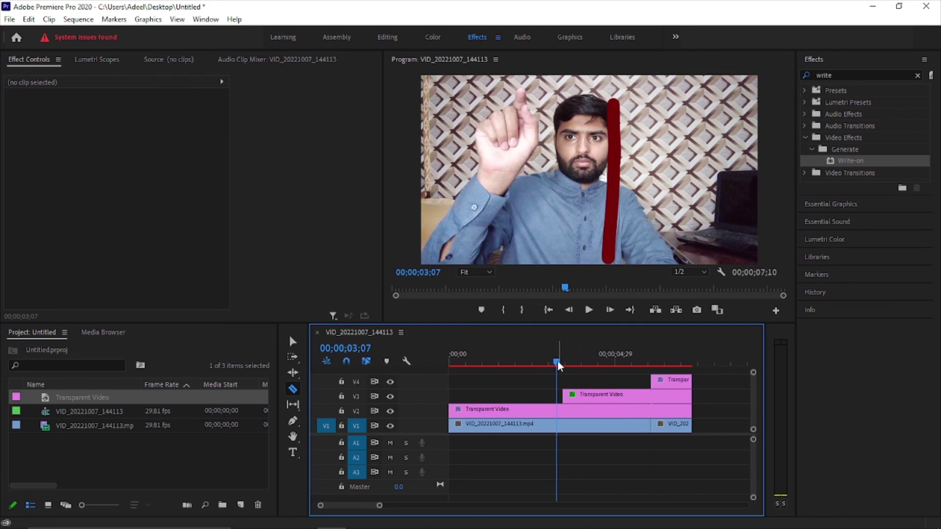
Scrub to 00;00;06;12 to see the complete dark red H with its crossbar
drag(559, 365, 662, 373)
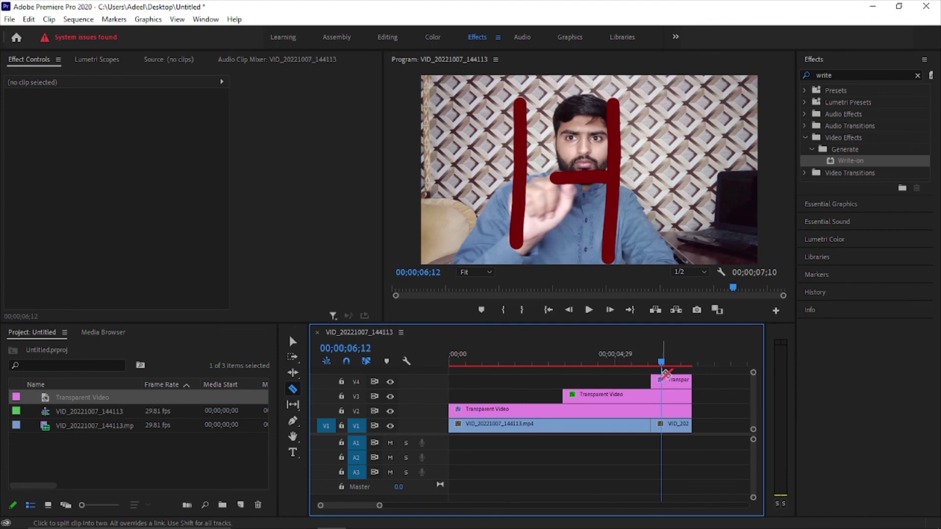